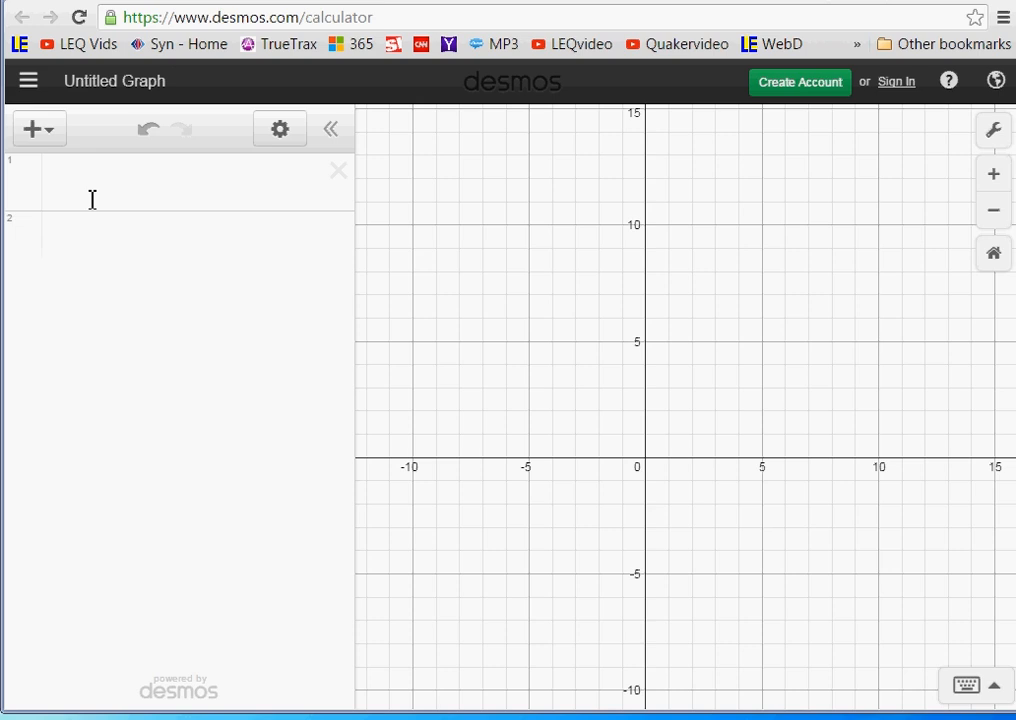
- Graph the vertical line x = 3 as the first expression and check its x-axis intercept
click(75, 197)
text(x )
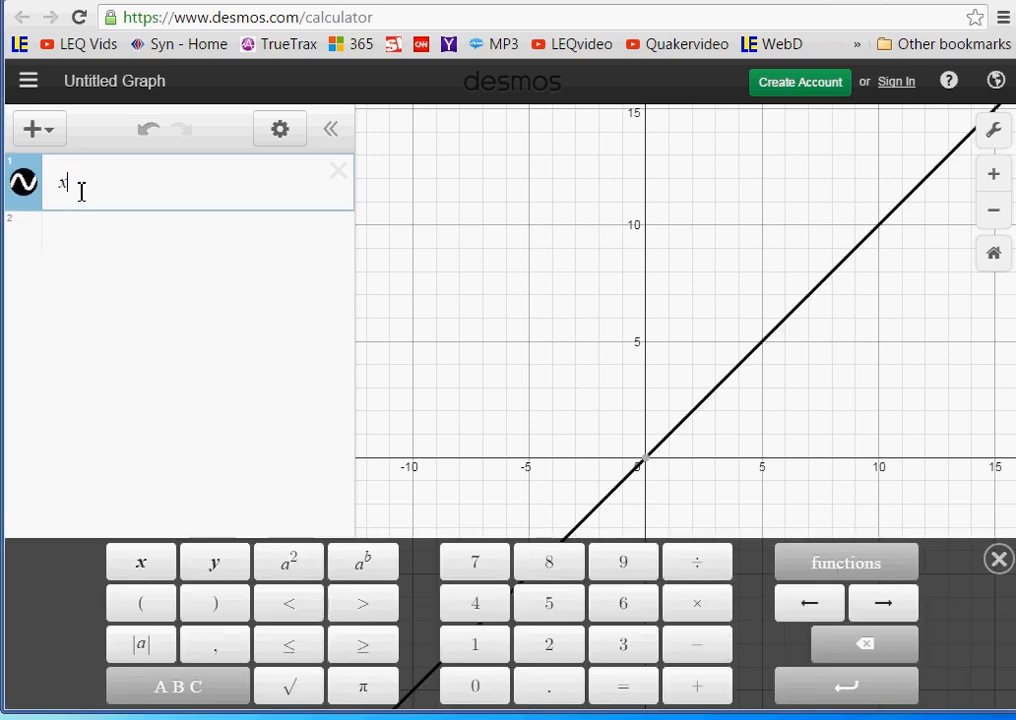
text(= 3)
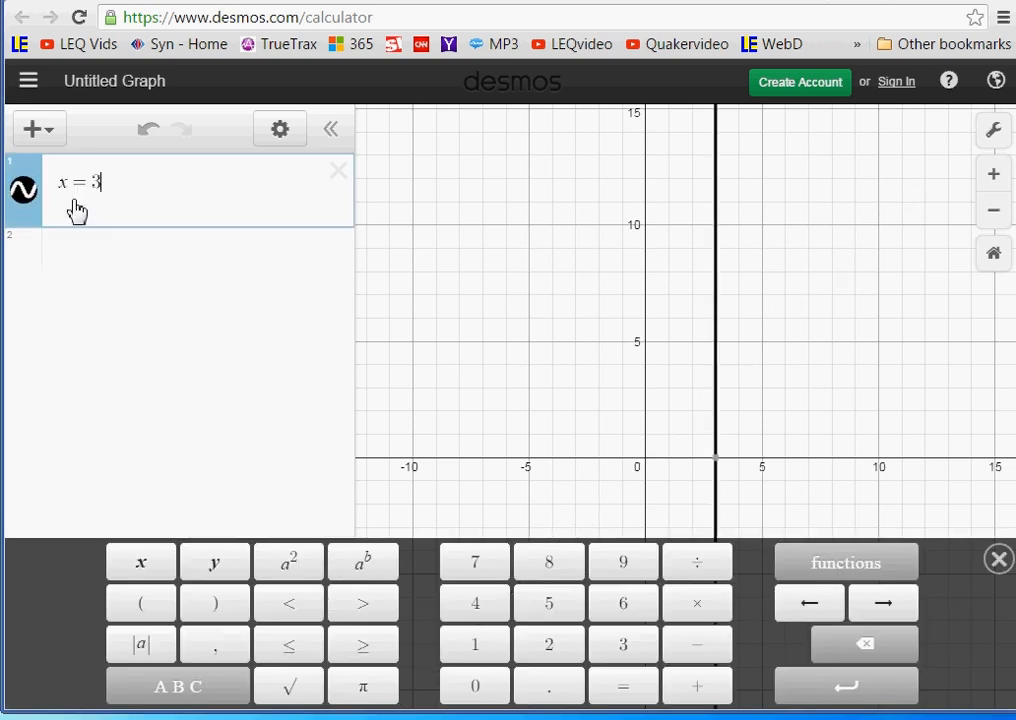
scroll(737, 478, up, 2)
scroll(715, 468, down, 2)
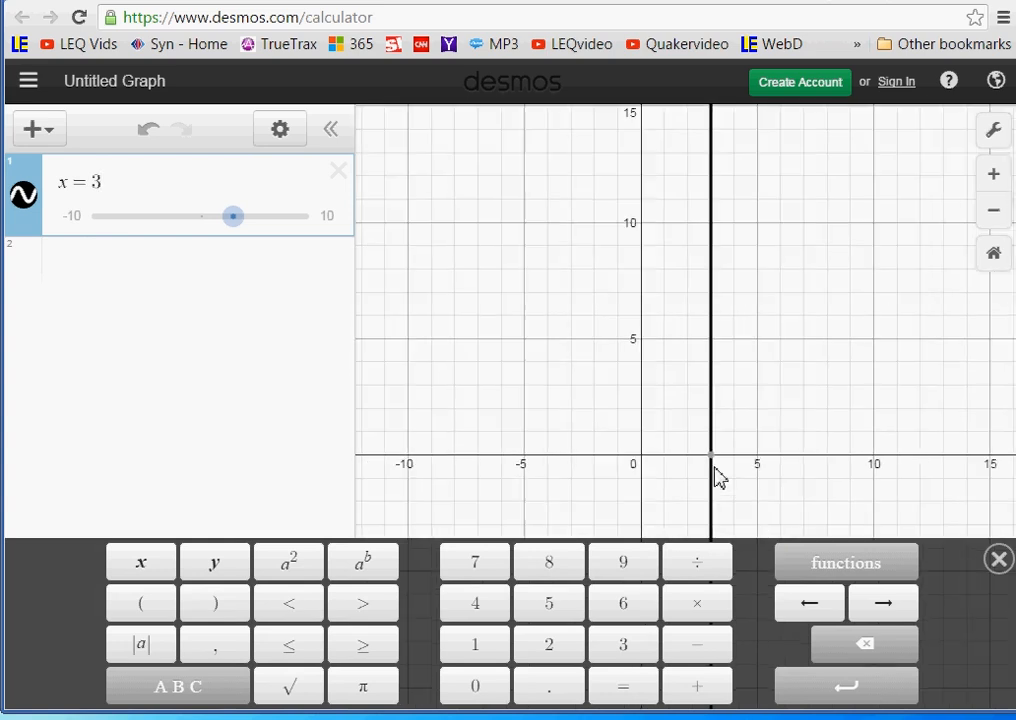
mouse_move(707, 473)
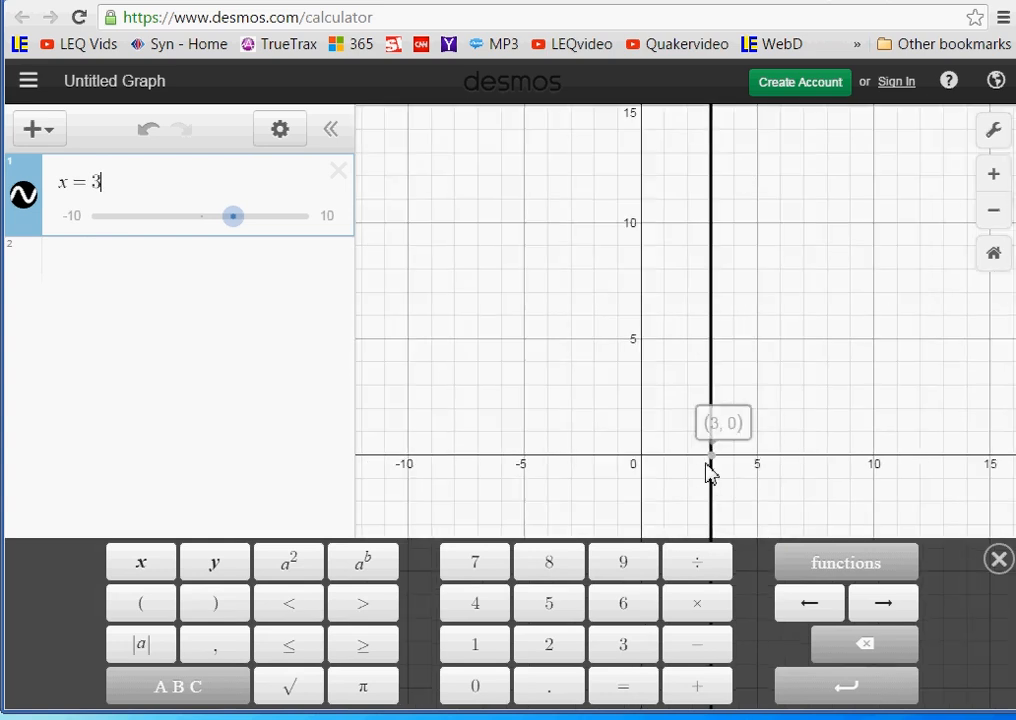
- Graph 4x − 5 as the second expression and check its y-intercept
click(76, 284)
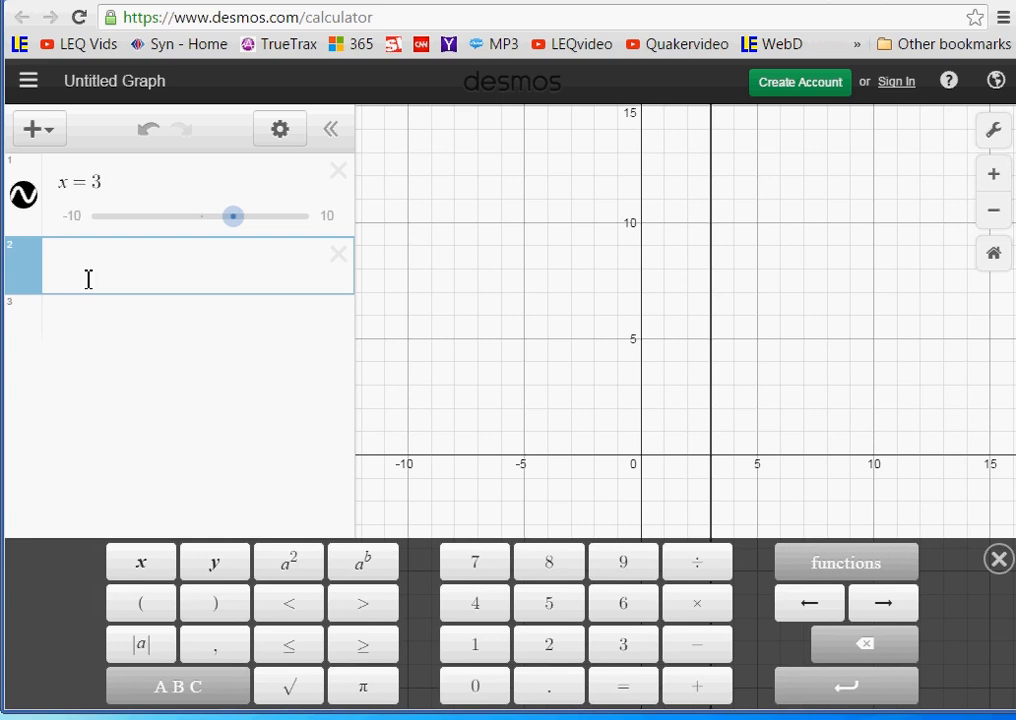
click(500, 610)
click(145, 573)
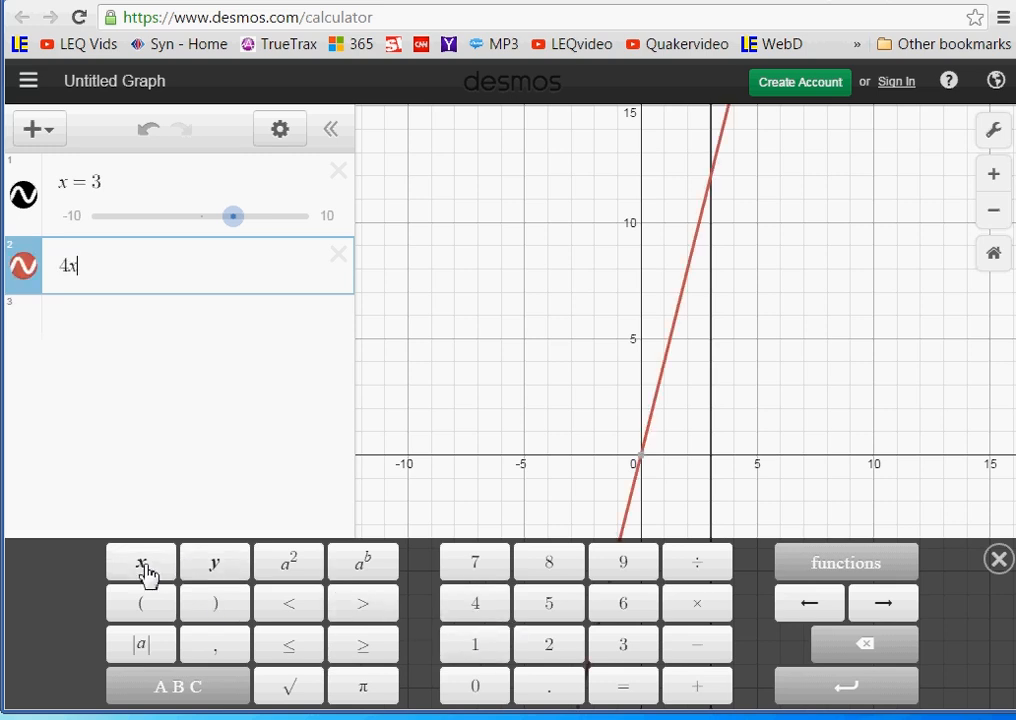
click(708, 654)
click(548, 612)
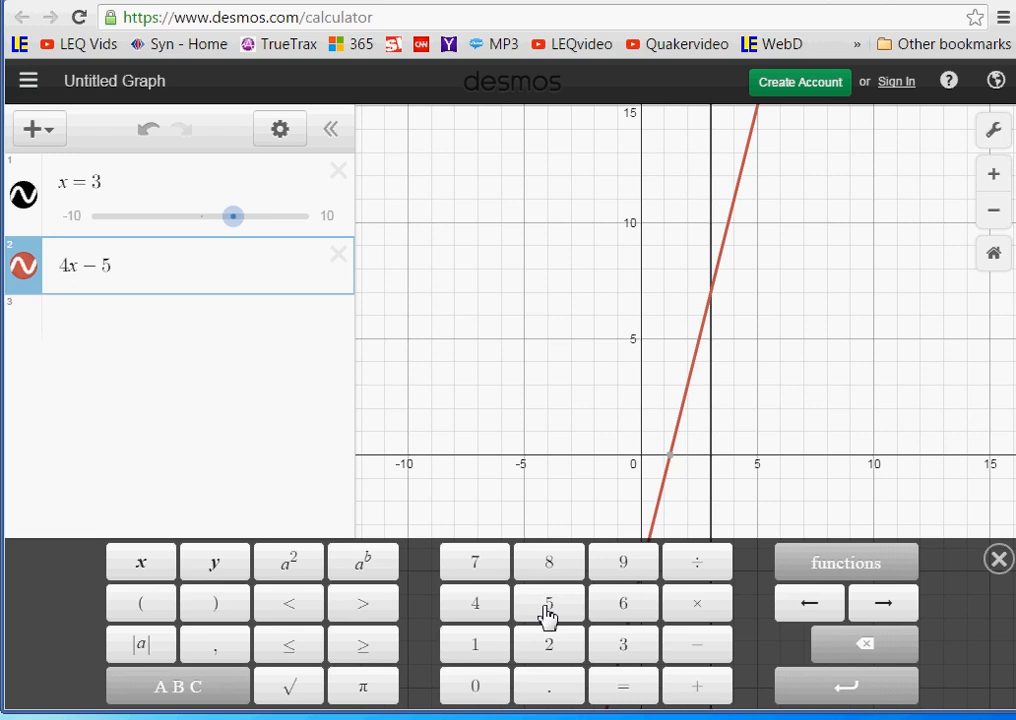
click(632, 460)
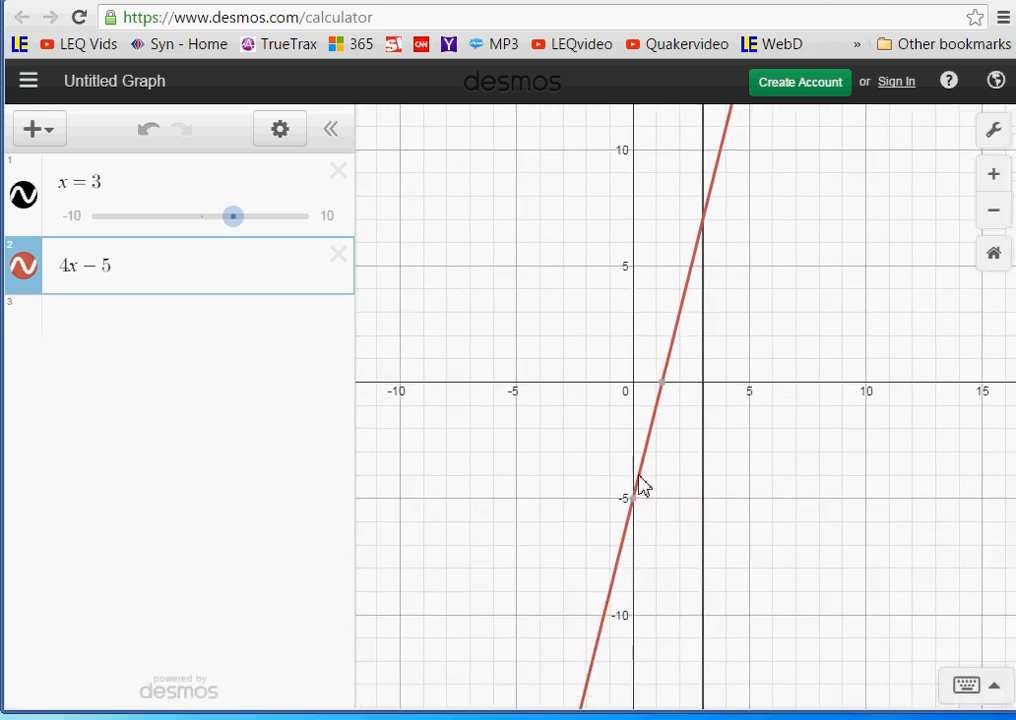
mouse_move(639, 510)
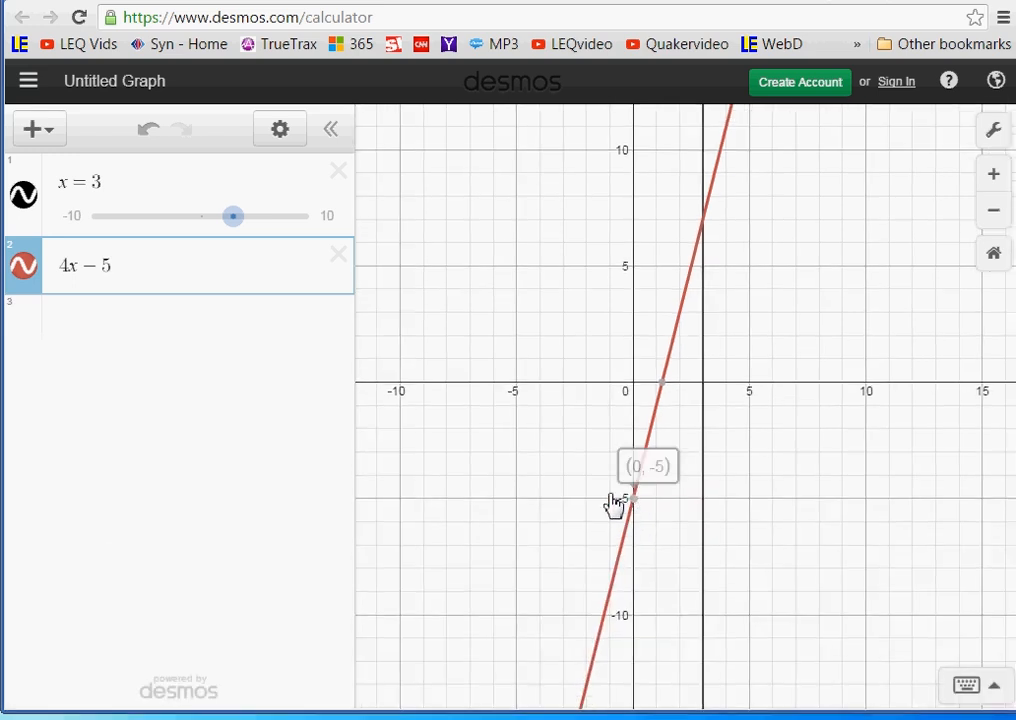
- Rewrite the second expression as the equation y = 4x − 5 and check the line on the graph
click(60, 272)
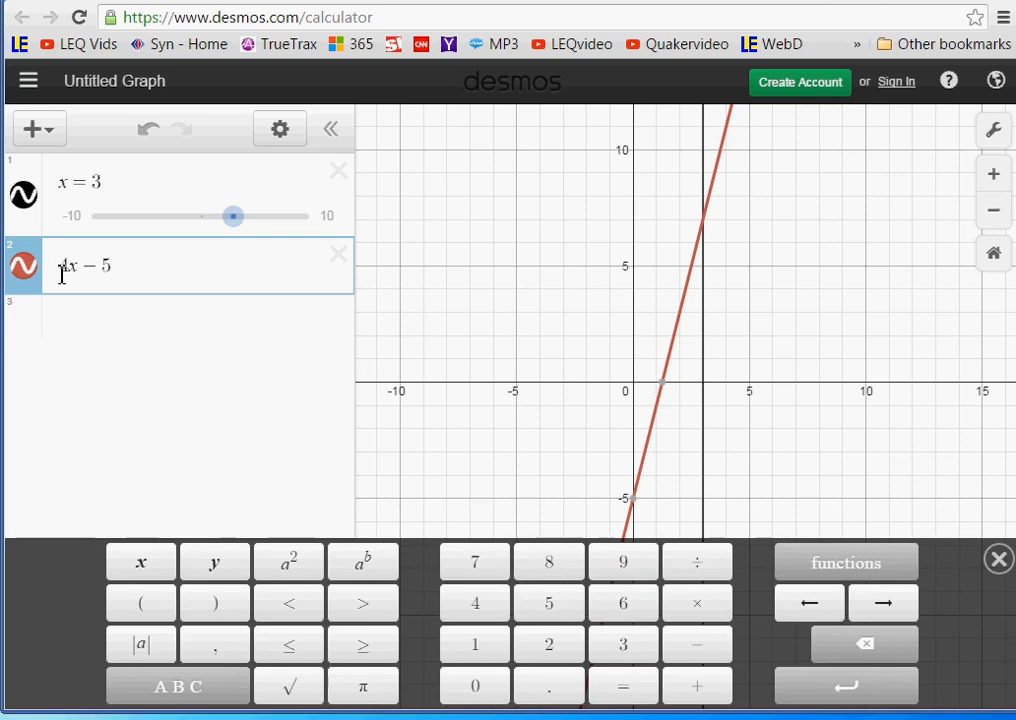
text(y )
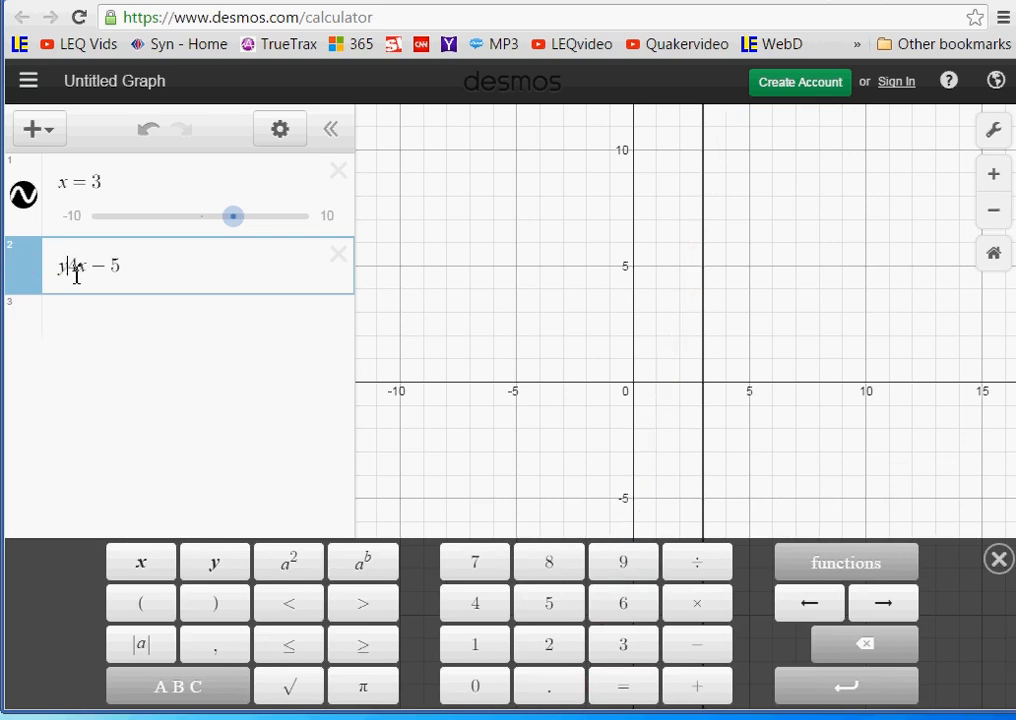
text(=)
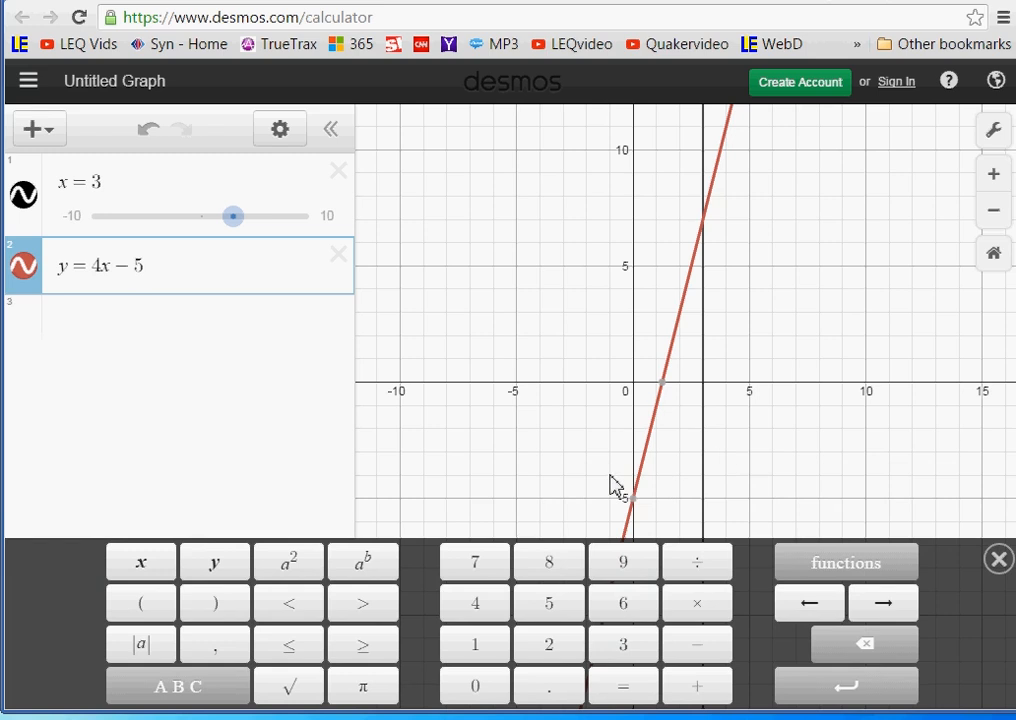
drag(559, 494, 573, 448)
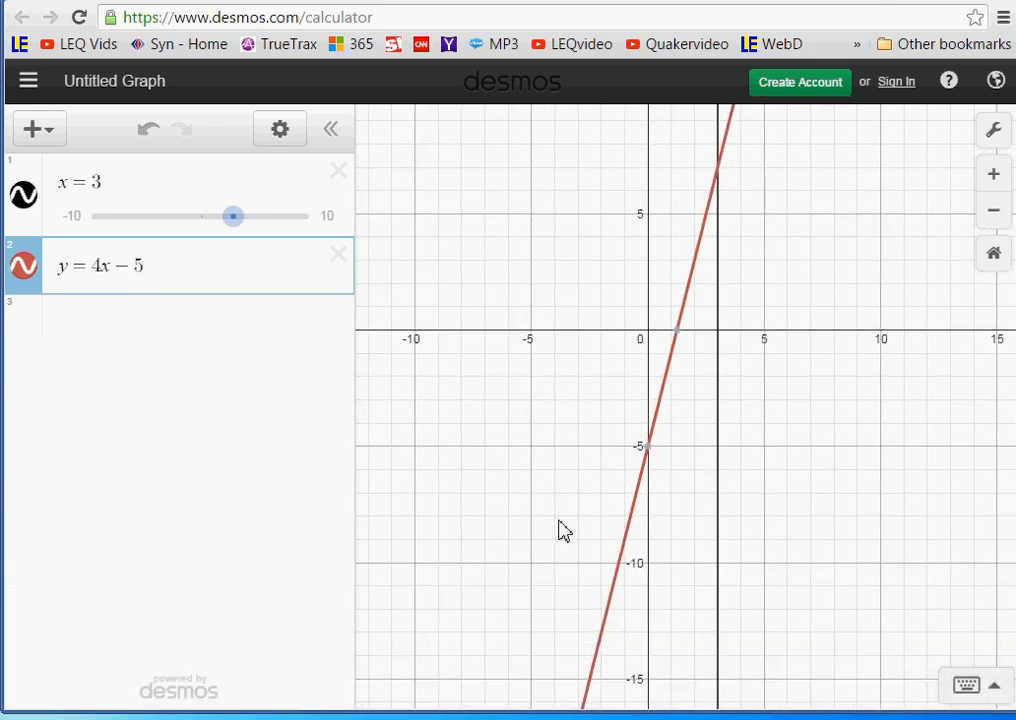
mouse_move(647, 463)
- Graph the fraction x/(x − 3) as the third expression
click(107, 331)
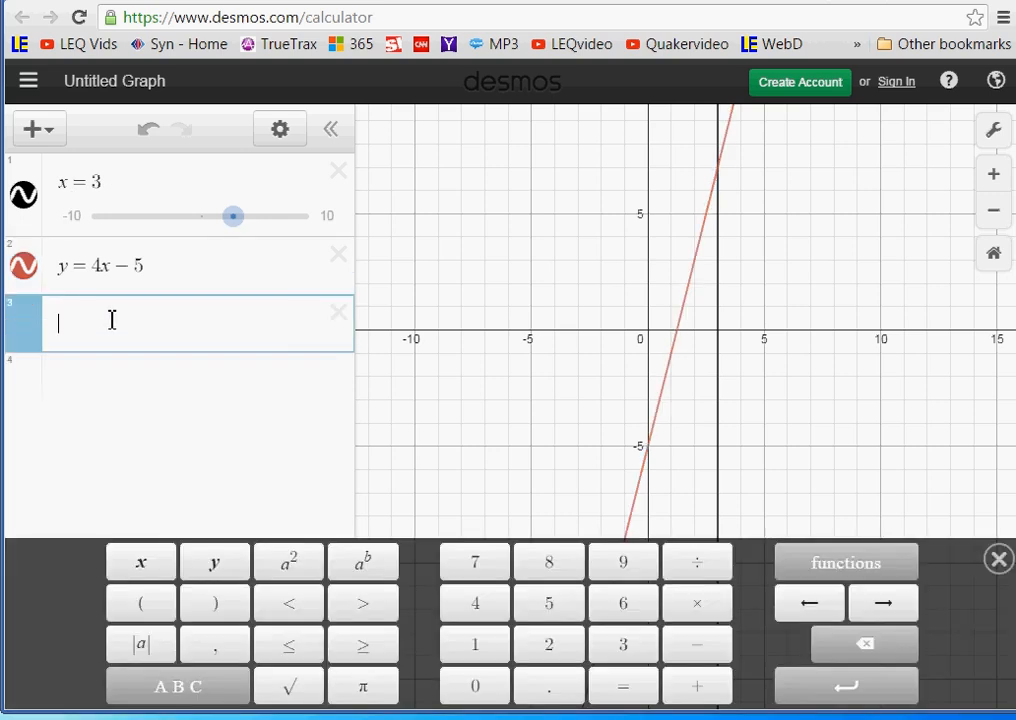
text(x)
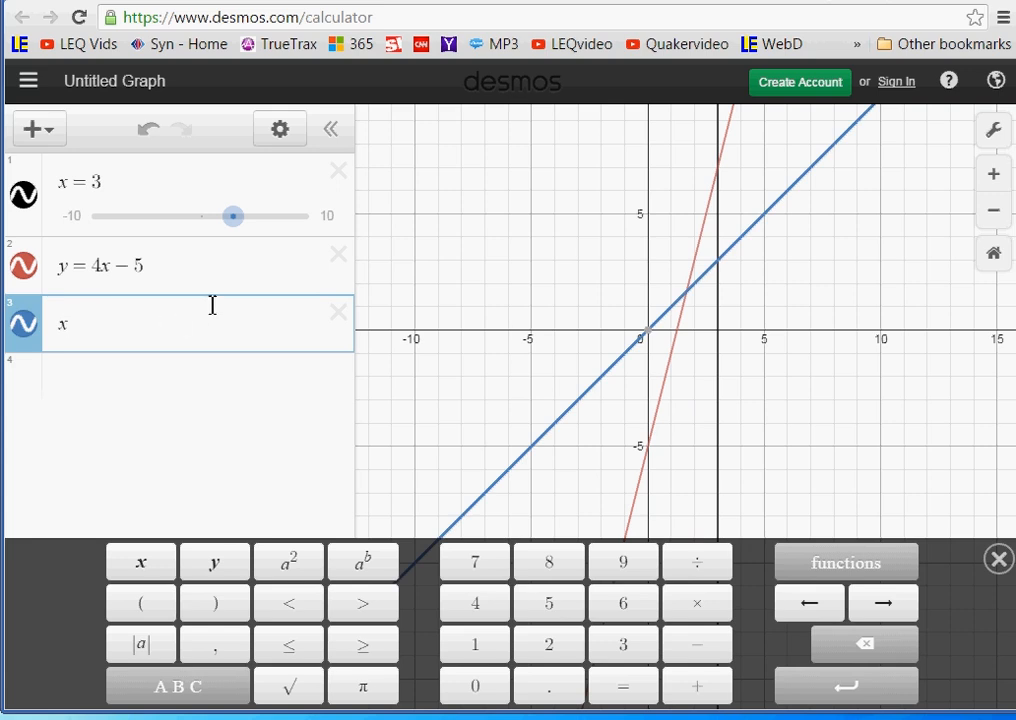
text(/)
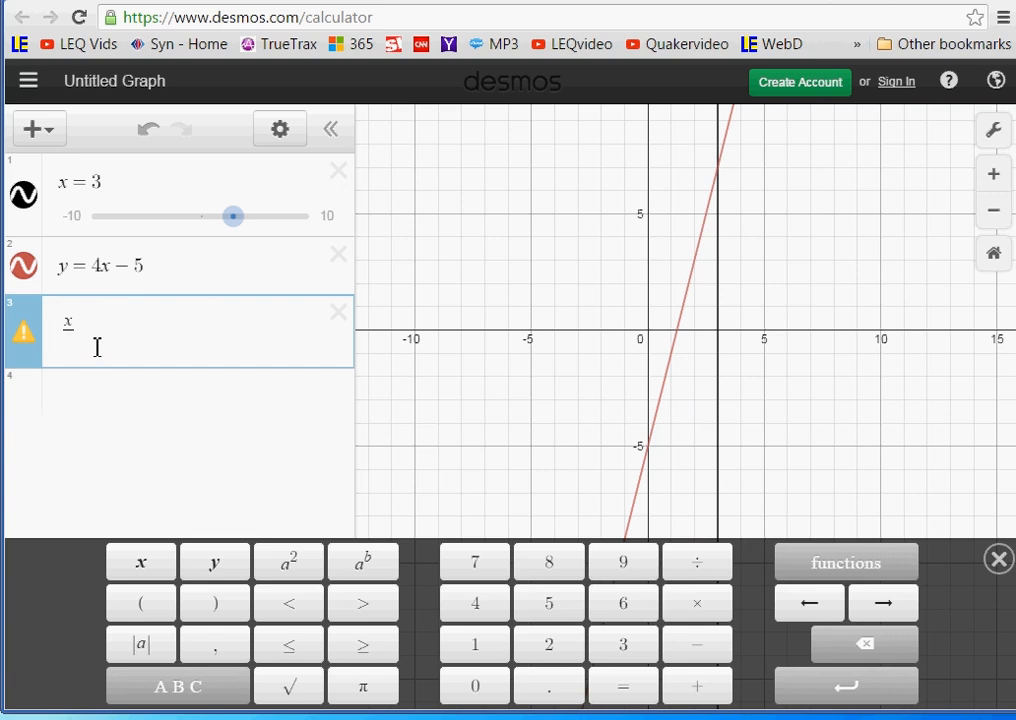
text(x)
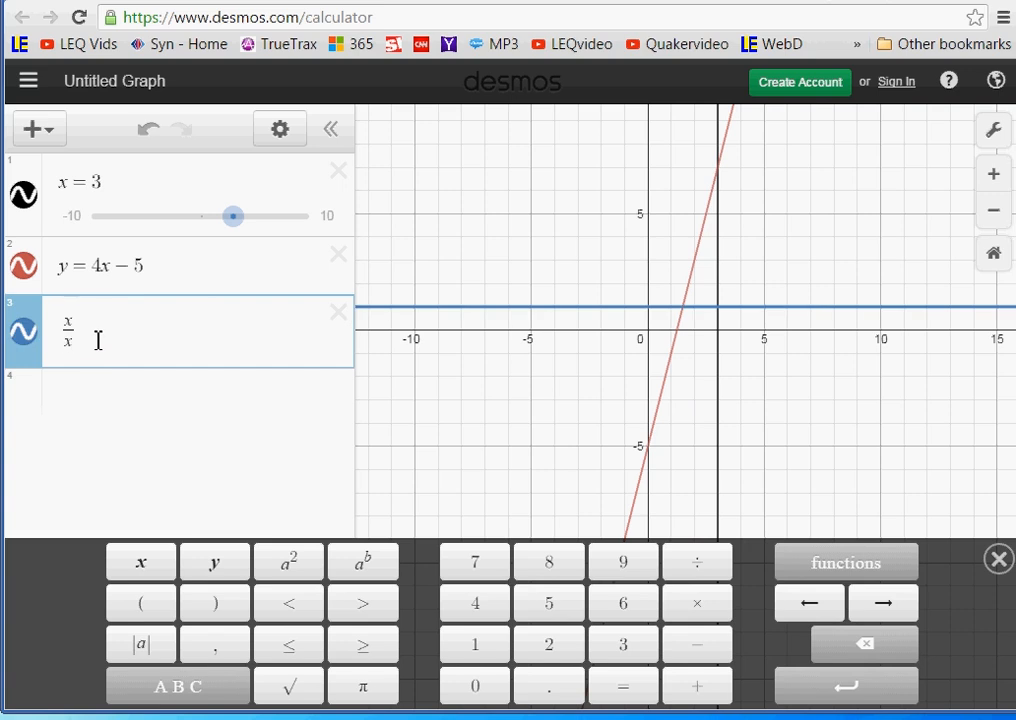
text(-3)
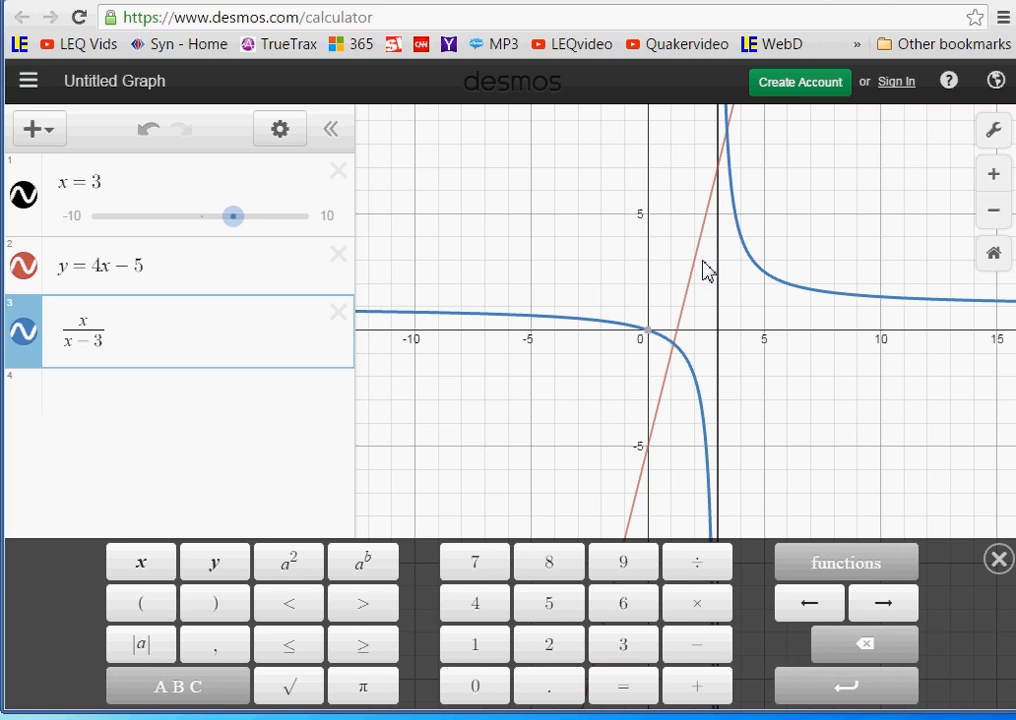
- Square the x in the third expression's numerator and inspect both branches of the curve
click(91, 321)
click(298, 576)
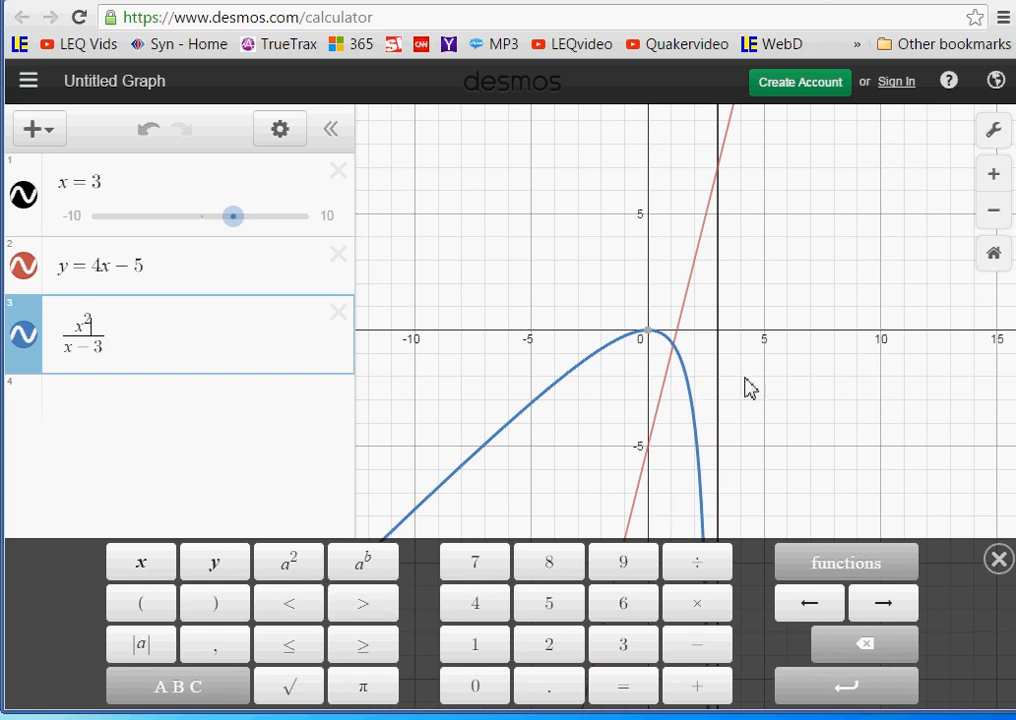
drag(755, 415, 744, 505)
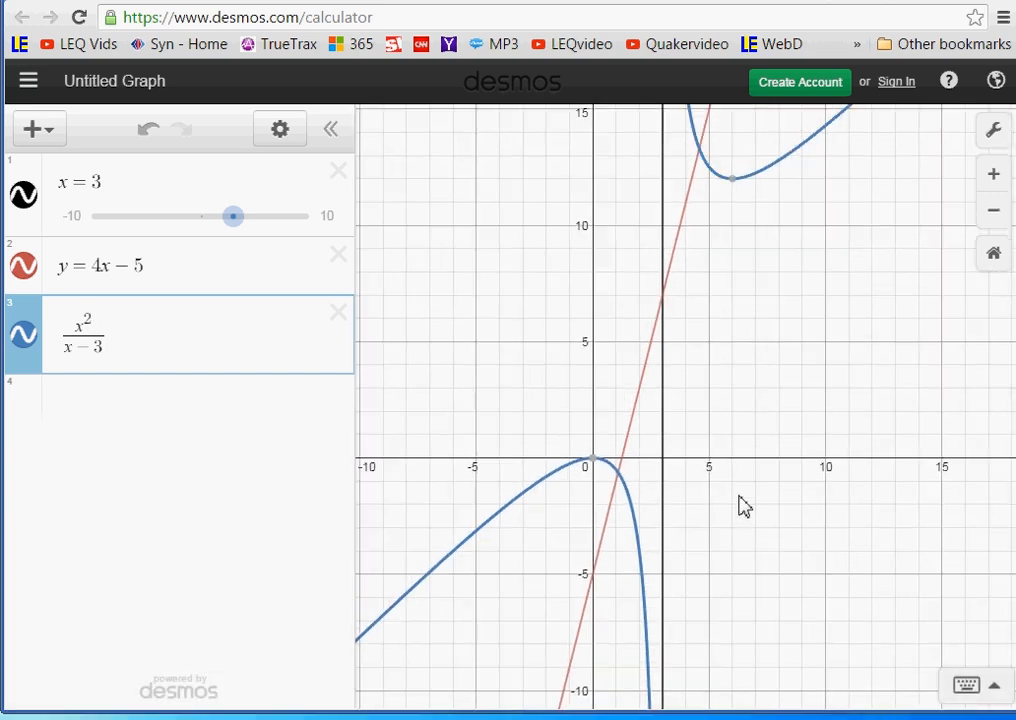
drag(735, 341, 746, 362)
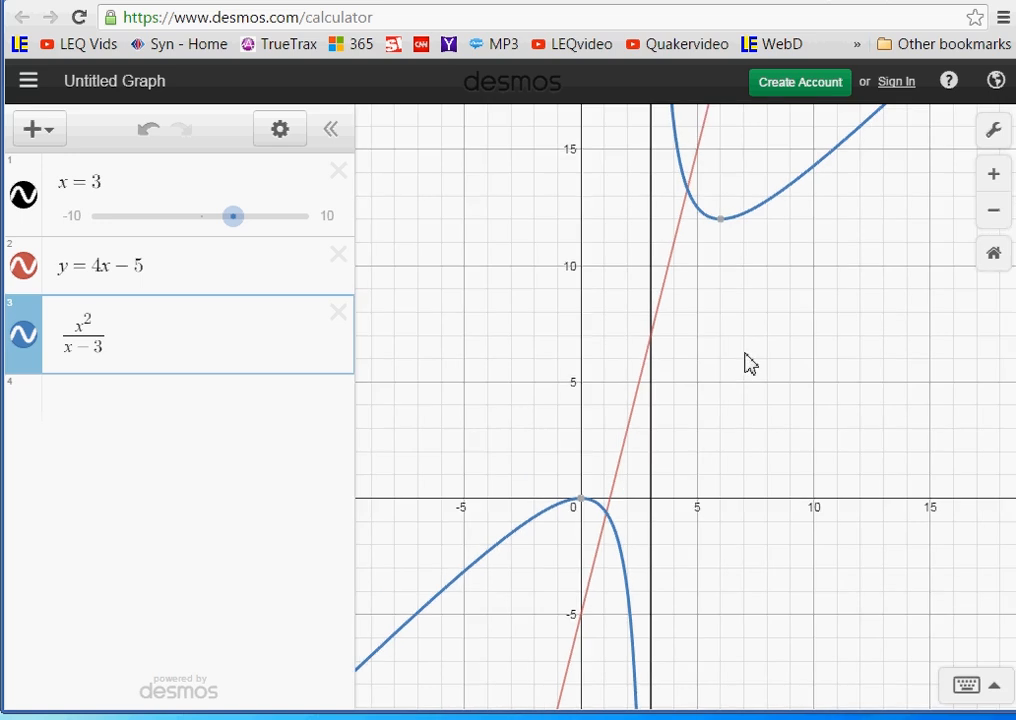
scroll(576, 488, up, 3)
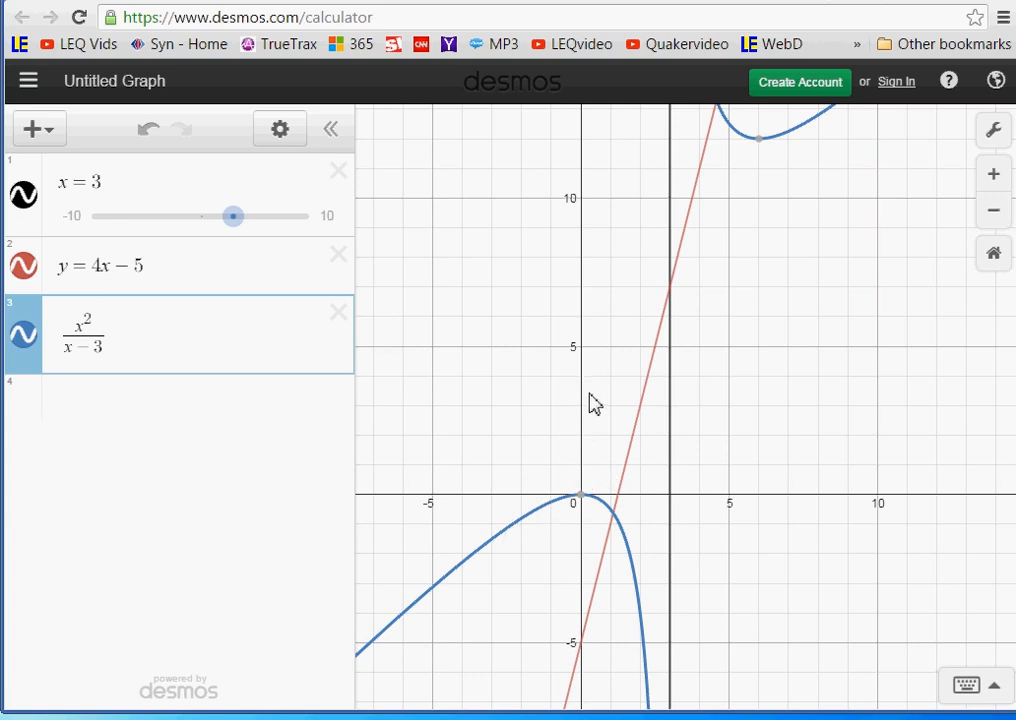
drag(522, 603, 571, 458)
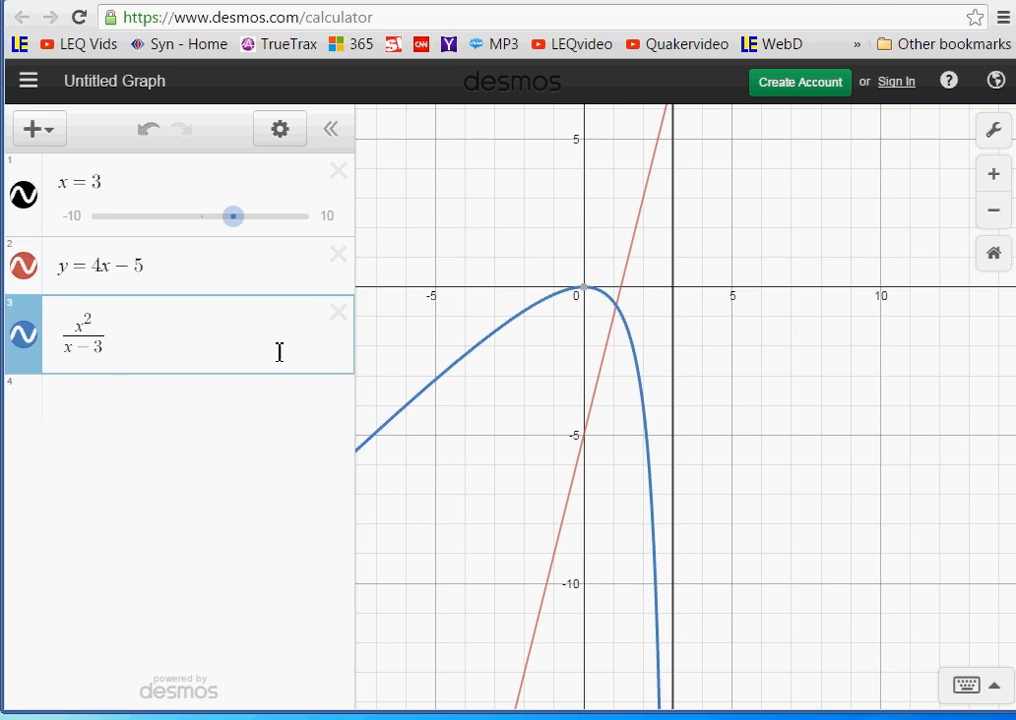
- Change the third expression's numerator to 4x² − 17x + 15 and inspect the resulting graph around x = 3
drag(111, 348, 97, 344)
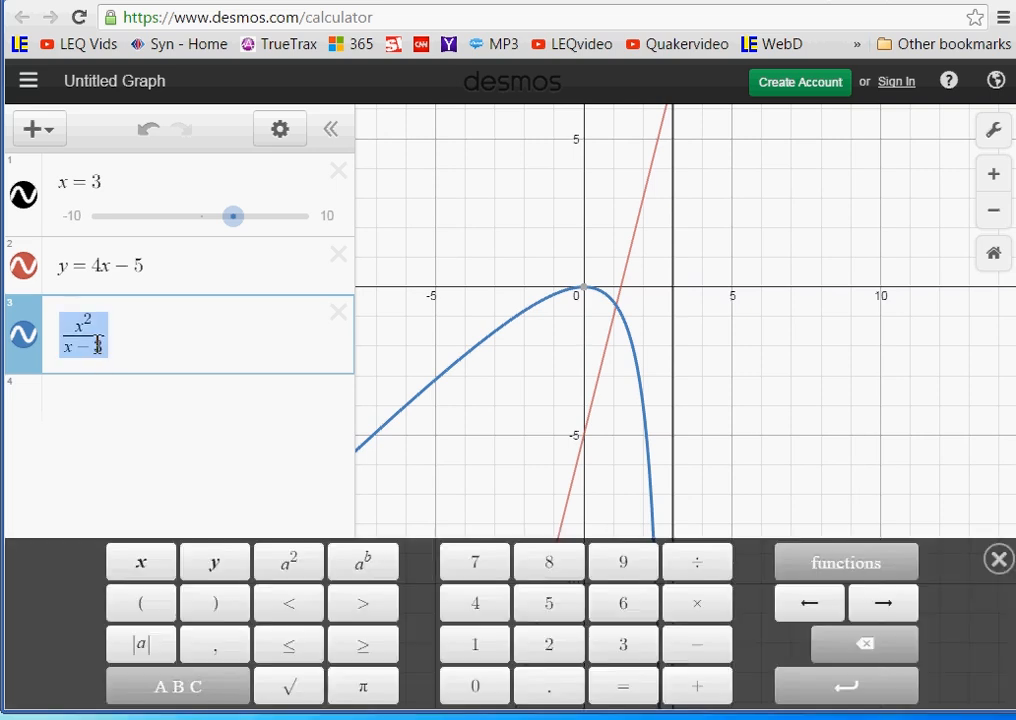
click(141, 347)
text(4)
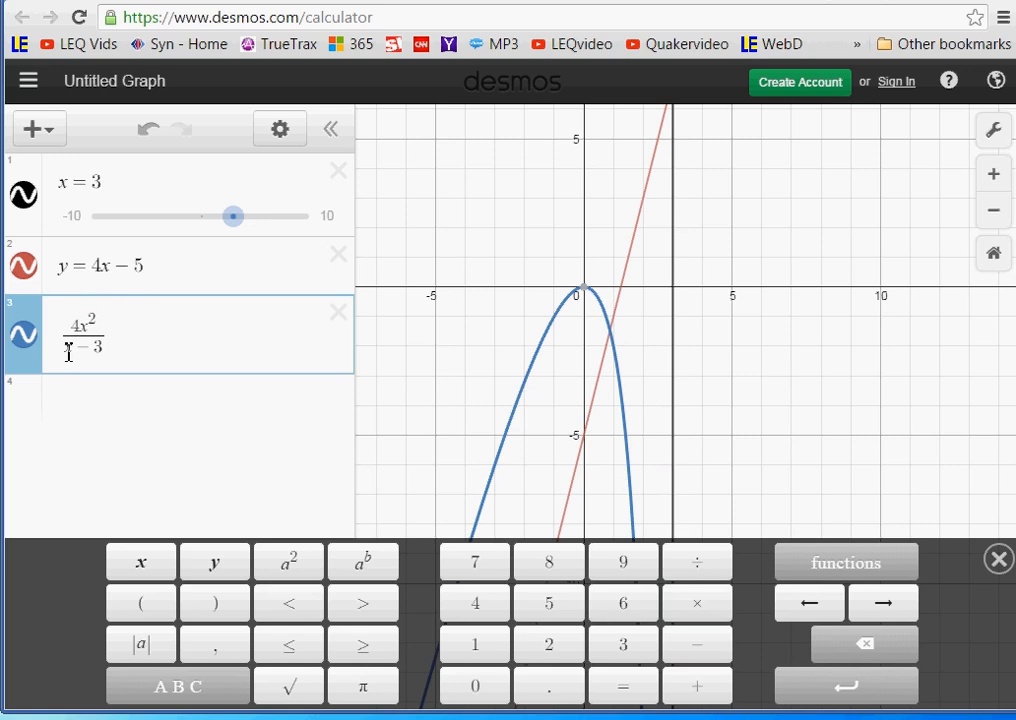
text(-17x)
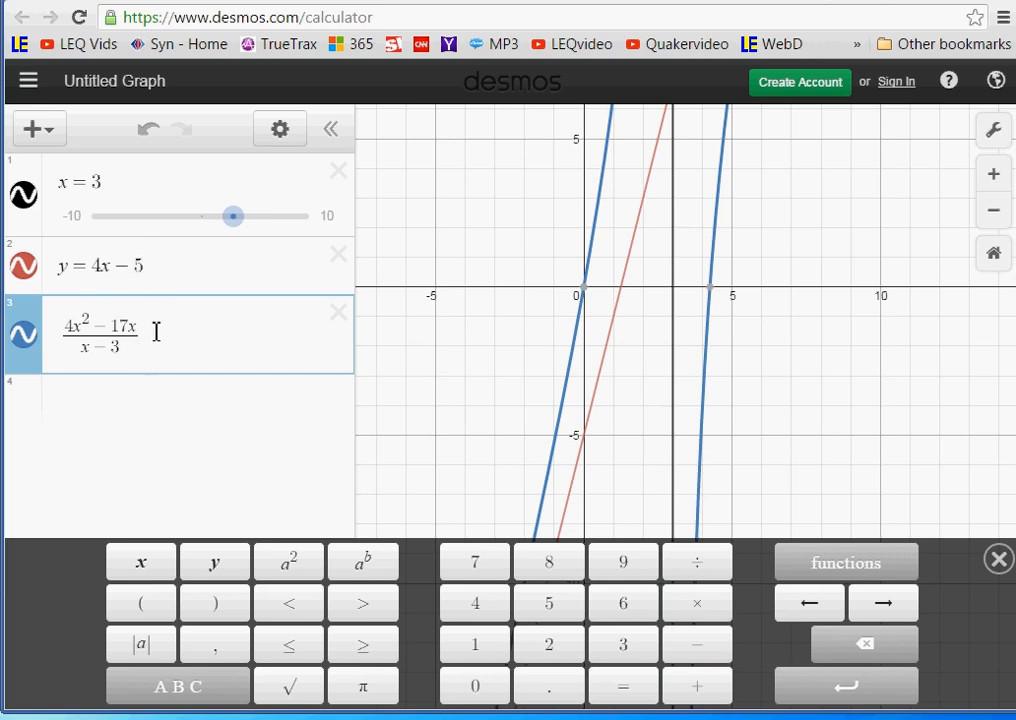
text(+15)
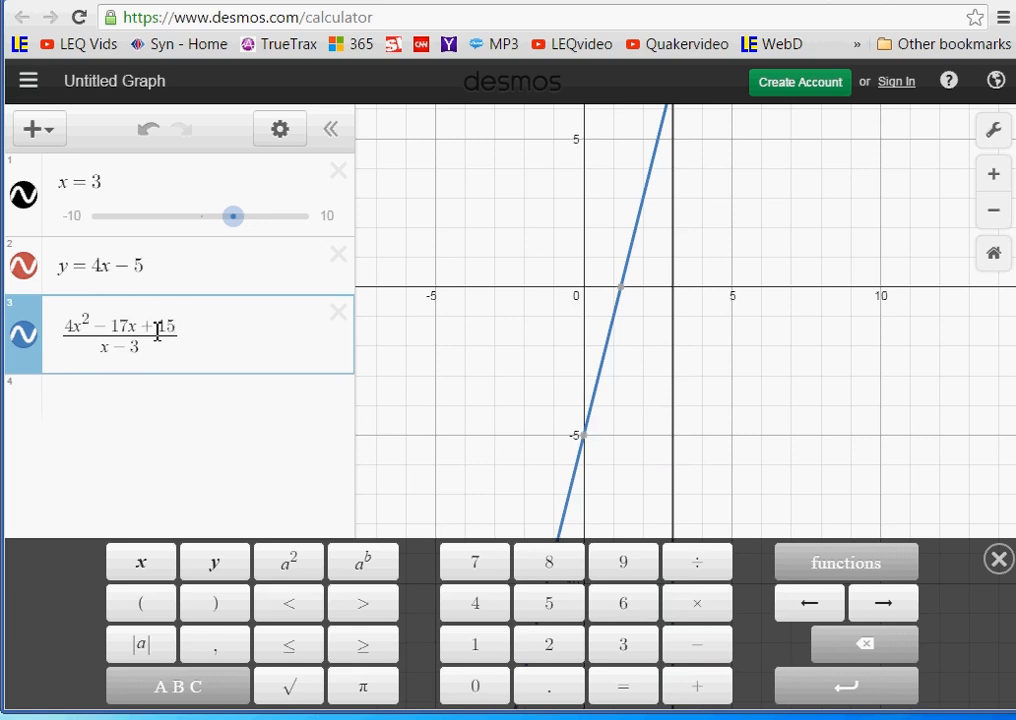
click(777, 370)
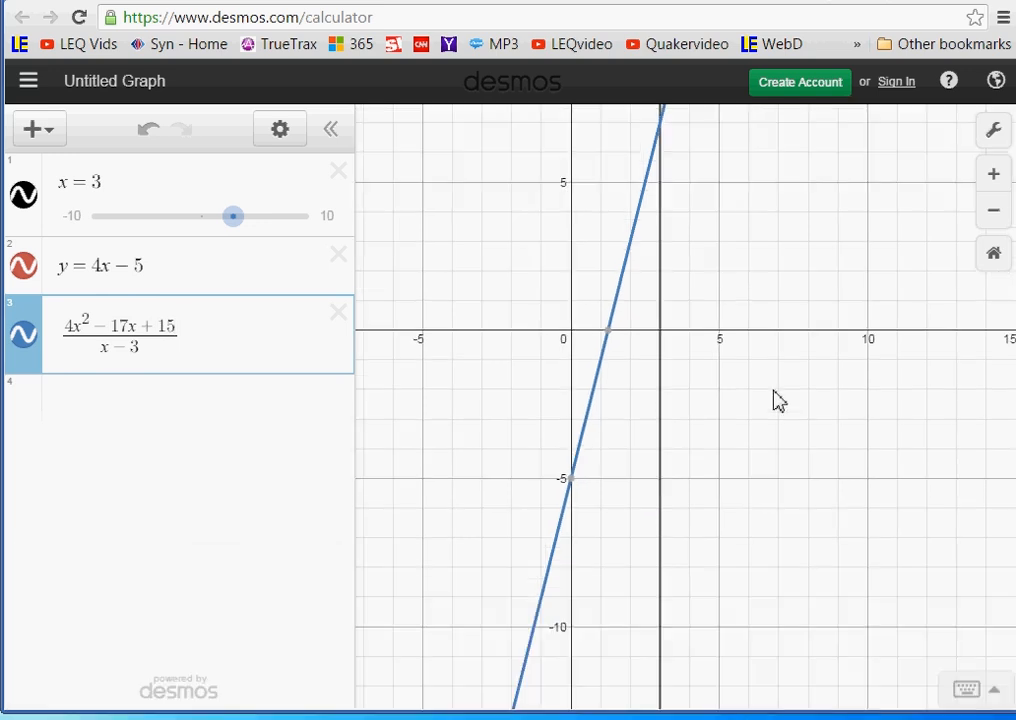
drag(771, 418, 767, 453)
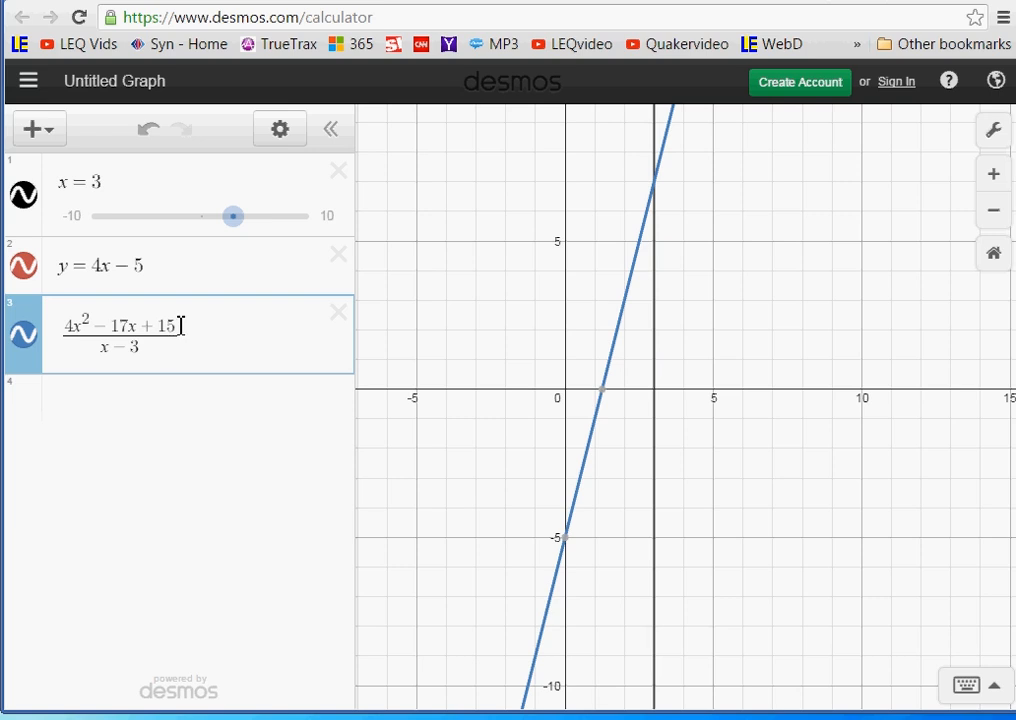
- Set the constant term in the third expression's numerator to 5
drag(181, 325, 162, 325)
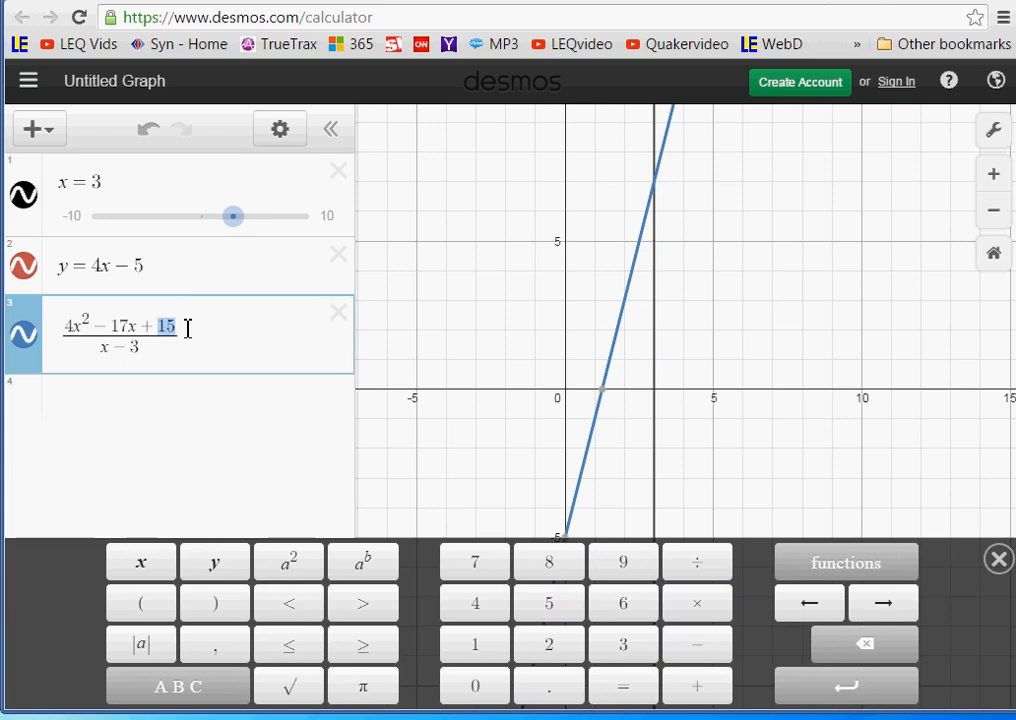
text(5)
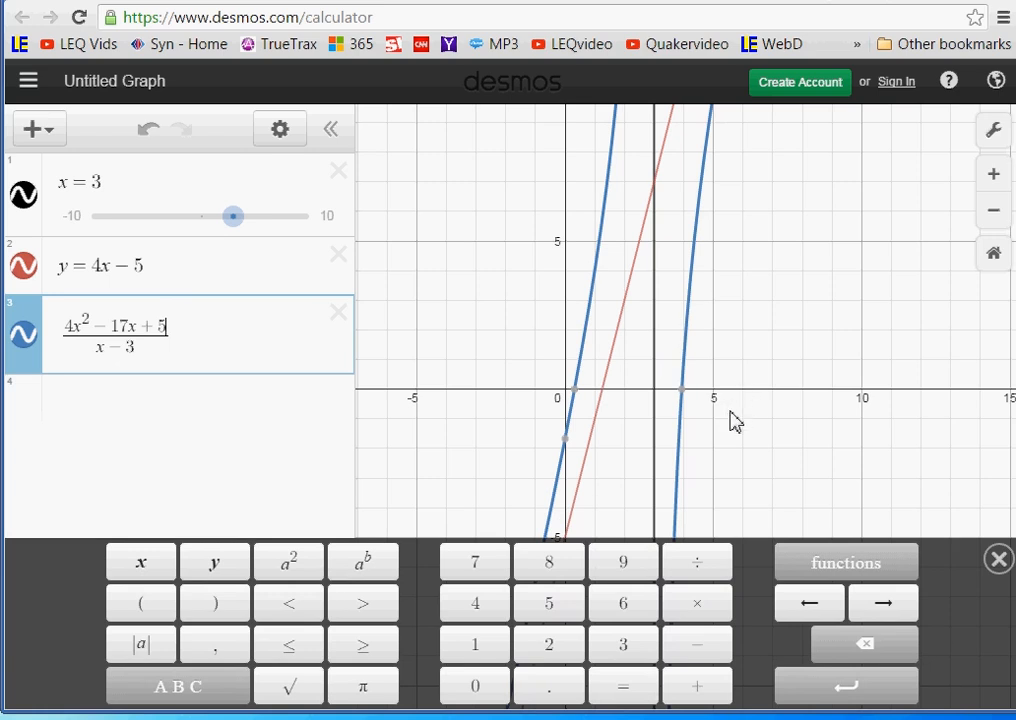
- Examine how the rational curve behaves near x = 3 and along the line y = 4x − 5 far from the origin
scroll(735, 420, down, 5)
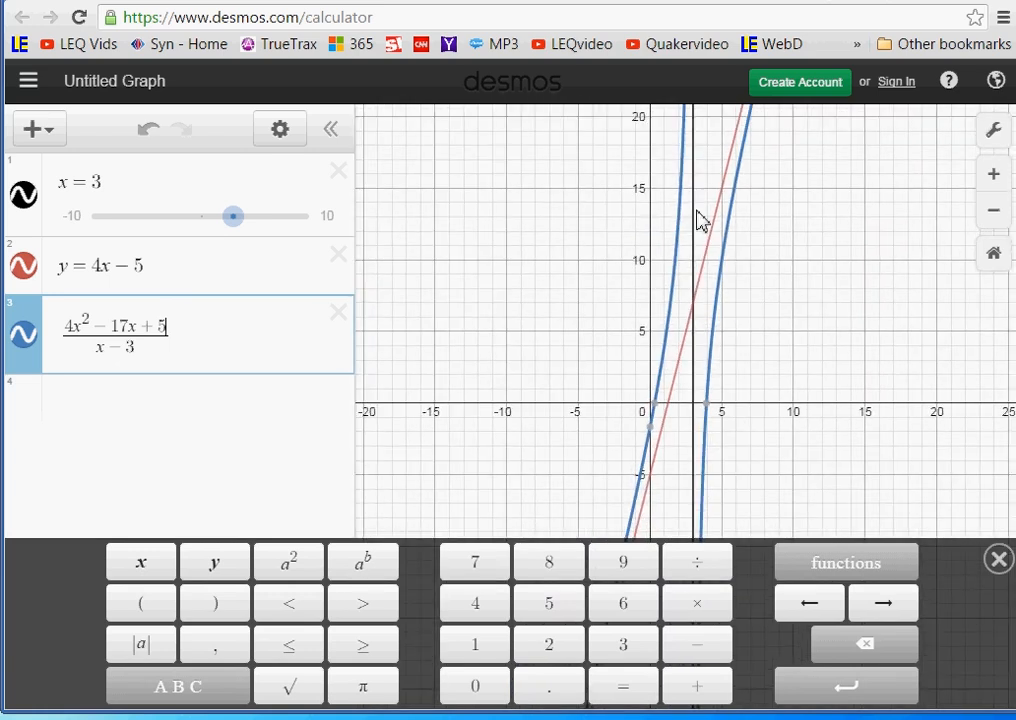
scroll(702, 230, down, 3)
scroll(703, 320, down, 2)
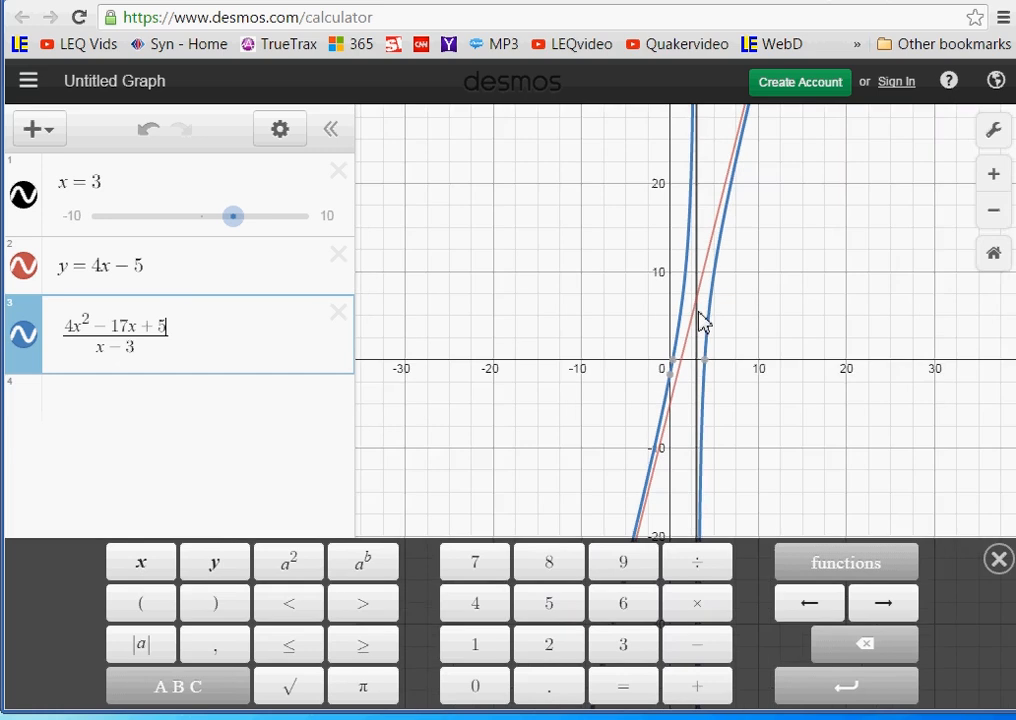
scroll(708, 328, up, 5)
click(683, 345)
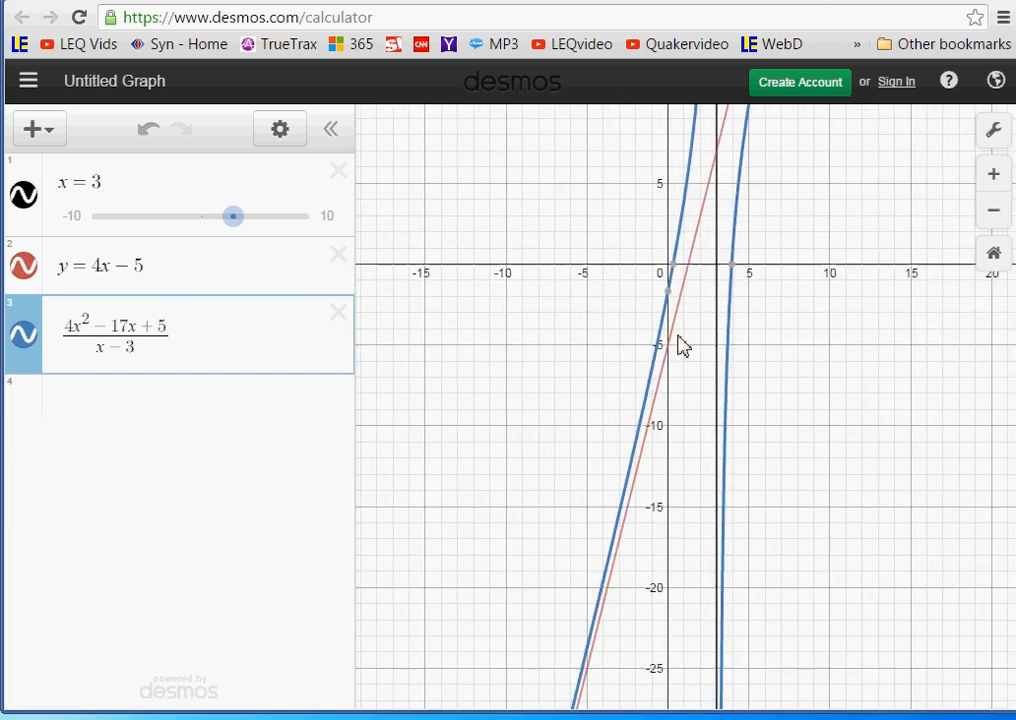
drag(678, 336, 675, 169)
drag(648, 468, 661, 248)
drag(597, 510, 619, 357)
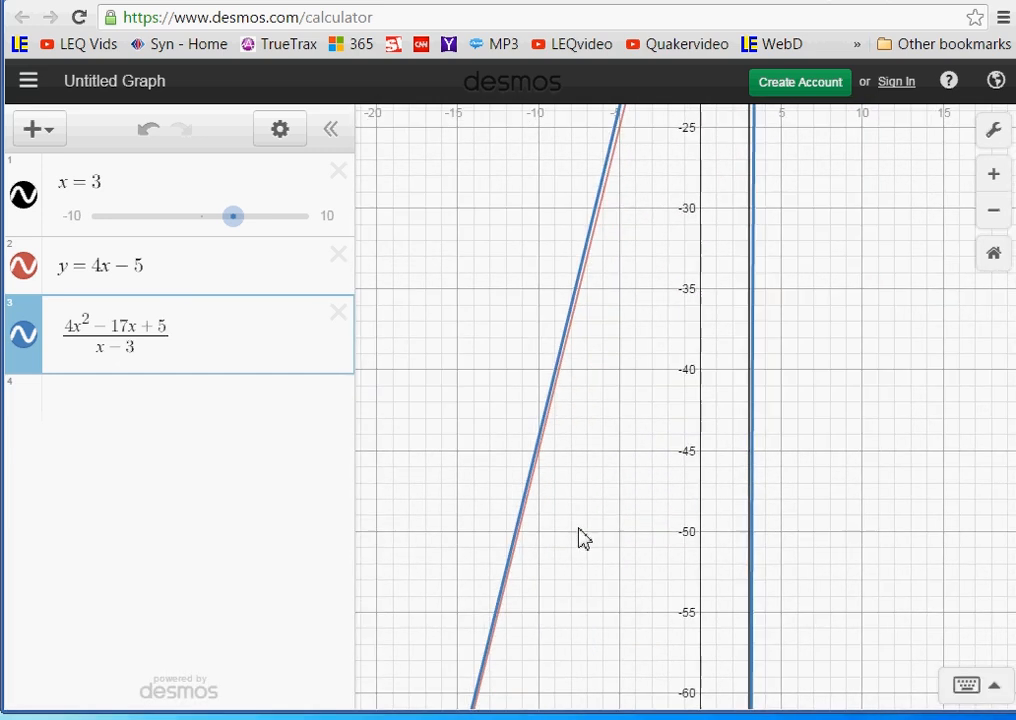
- Compare the rational curve's left branch with the line y = 4x − 5 from about y = −50 up to the x-axis
scroll(578, 528, up, 4)
drag(538, 512, 560, 367)
drag(682, 194, 567, 468)
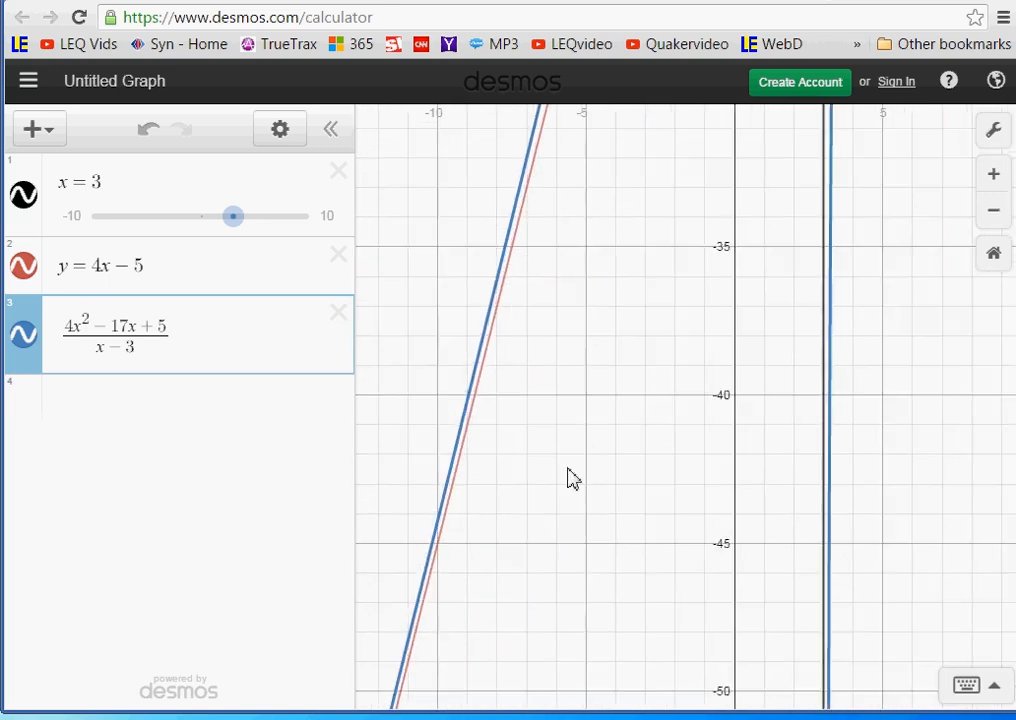
drag(737, 134, 560, 361)
drag(533, 219, 497, 640)
drag(583, 126, 494, 612)
click(521, 270)
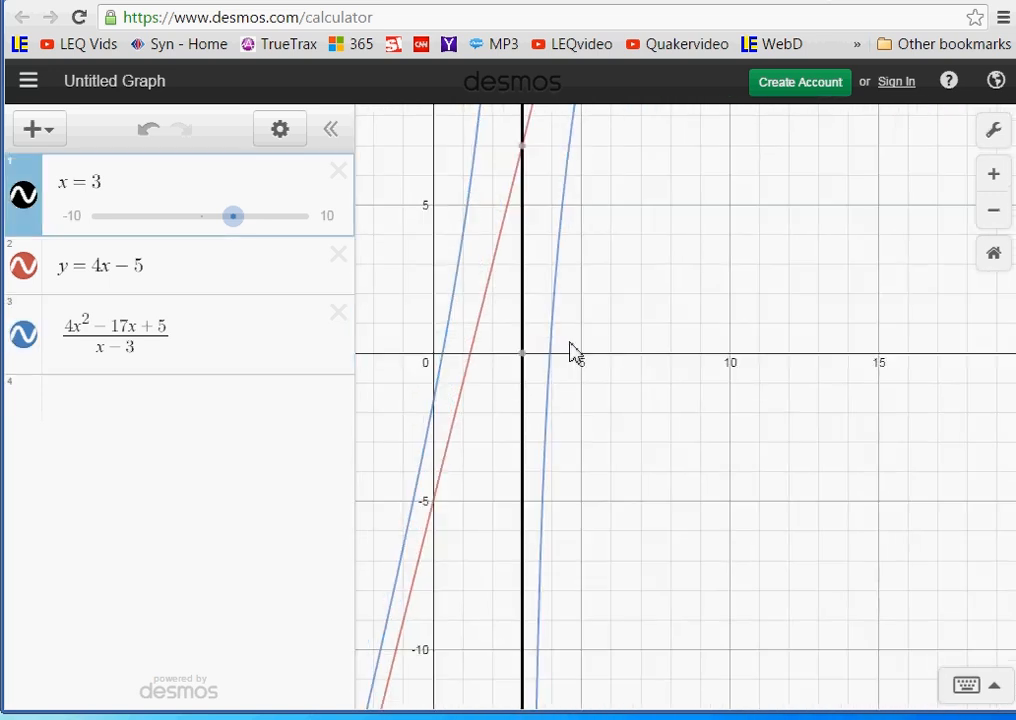
- Examine the rational curve's right branch against y = 4x − 5 above the x-axis and both branches around x = 3
drag(648, 346, 545, 590)
drag(665, 174, 629, 588)
drag(601, 237, 613, 368)
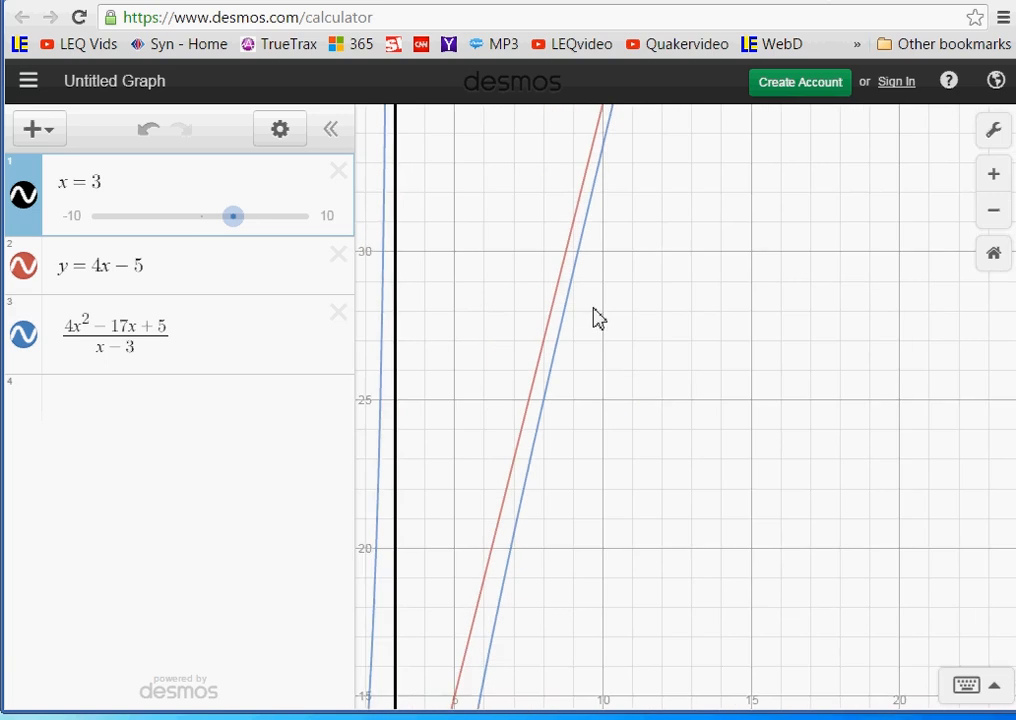
scroll(600, 306, up, 3)
scroll(604, 345, down, 8)
drag(619, 585, 766, 328)
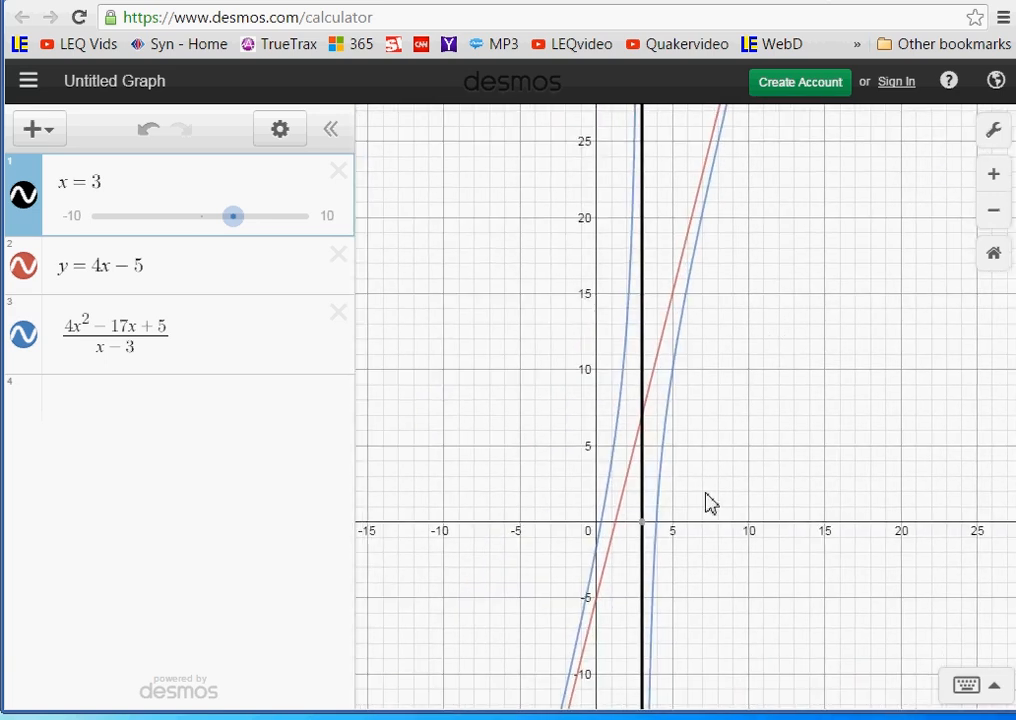
scroll(706, 493, down, 3)
drag(497, 522, 469, 270)
scroll(588, 404, up, 5)
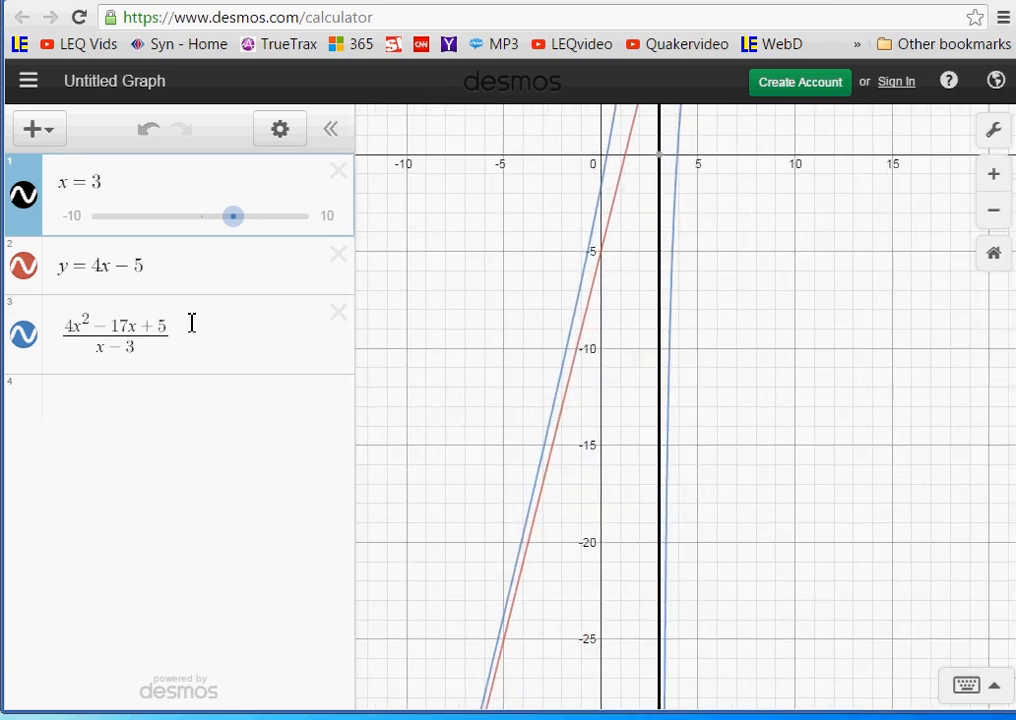
- Change the constant term in the third expression's numerator to −25 and inspect the resulting curve against both asymptotes
click(162, 327)
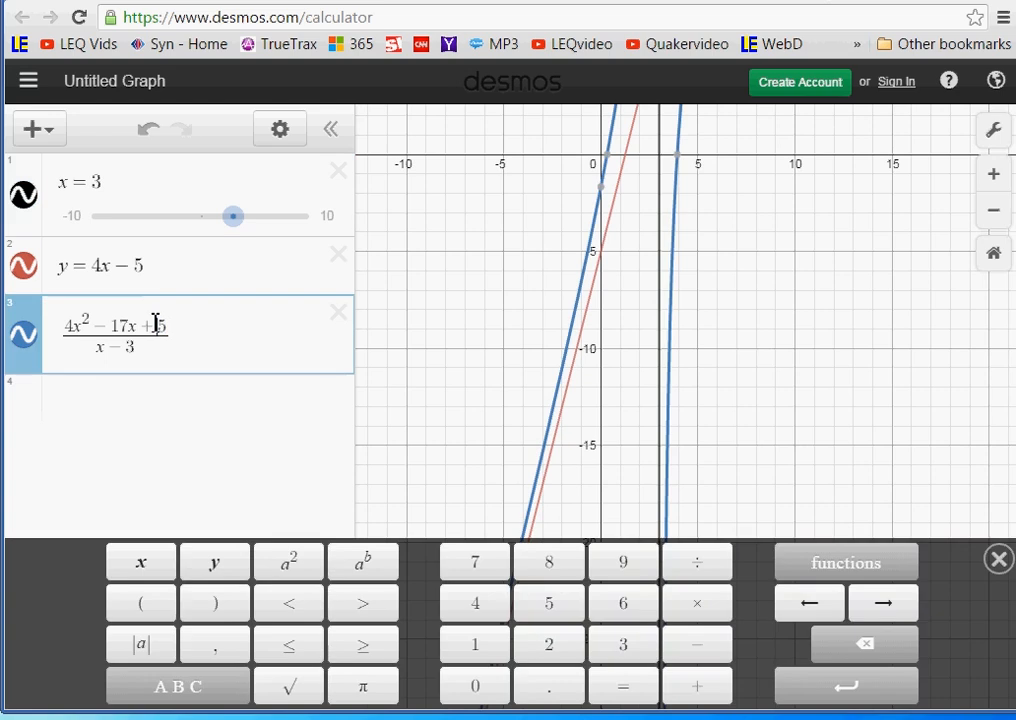
drag(156, 325, 150, 325)
text(-)
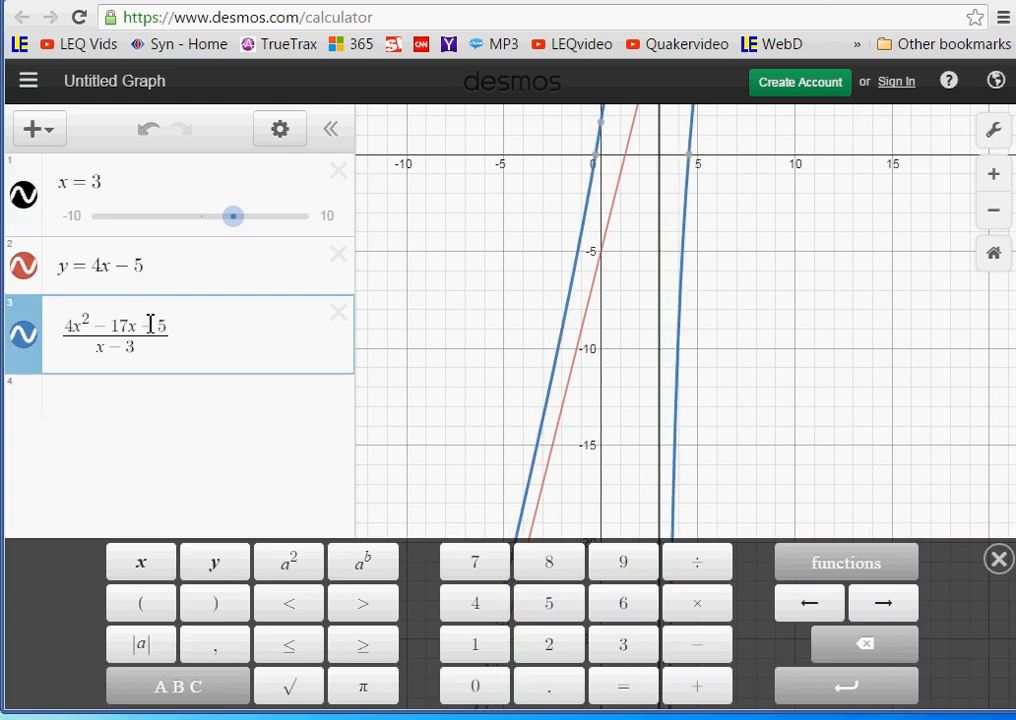
click(195, 333)
click(168, 331)
key(BackSpace)
text(25)
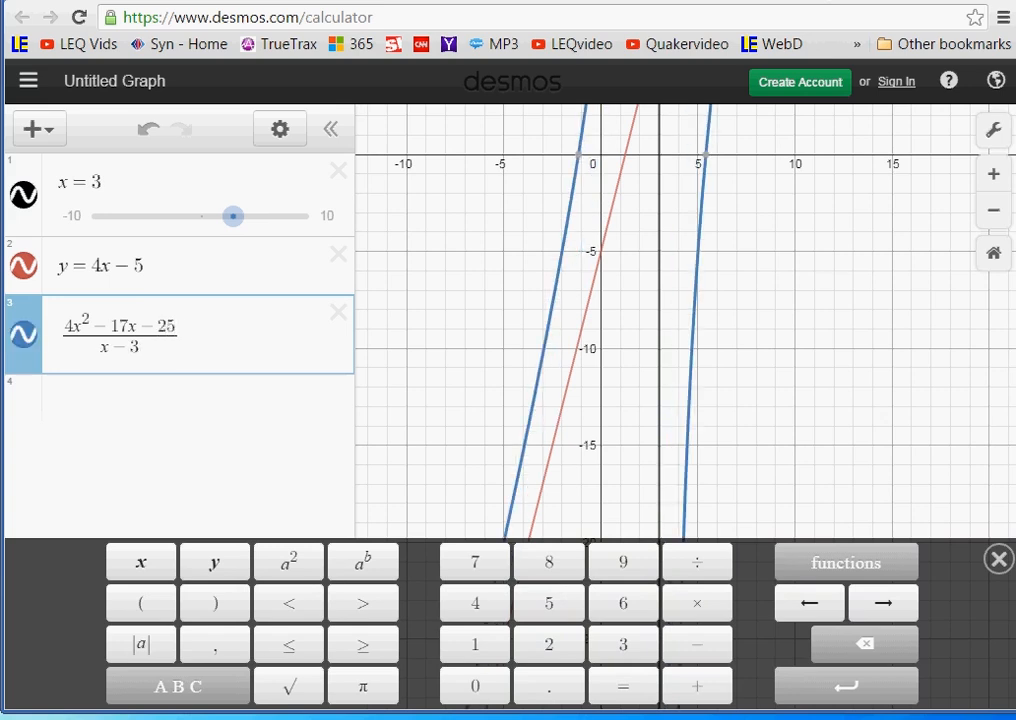
click(832, 283)
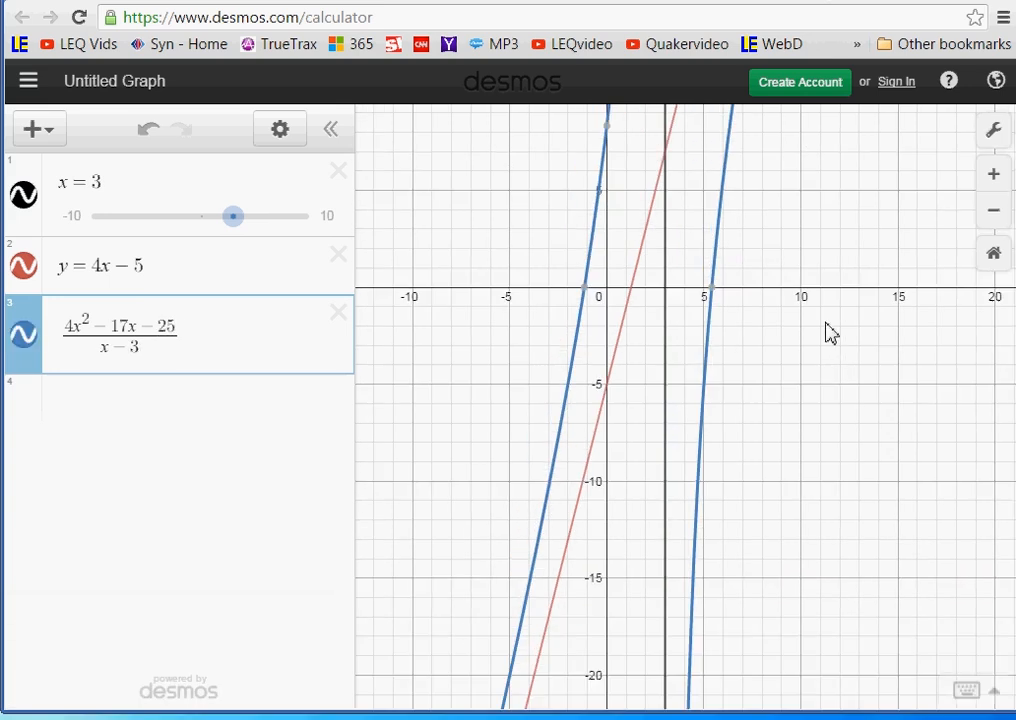
scroll(825, 325, down, 5)
scroll(817, 320, down, 3)
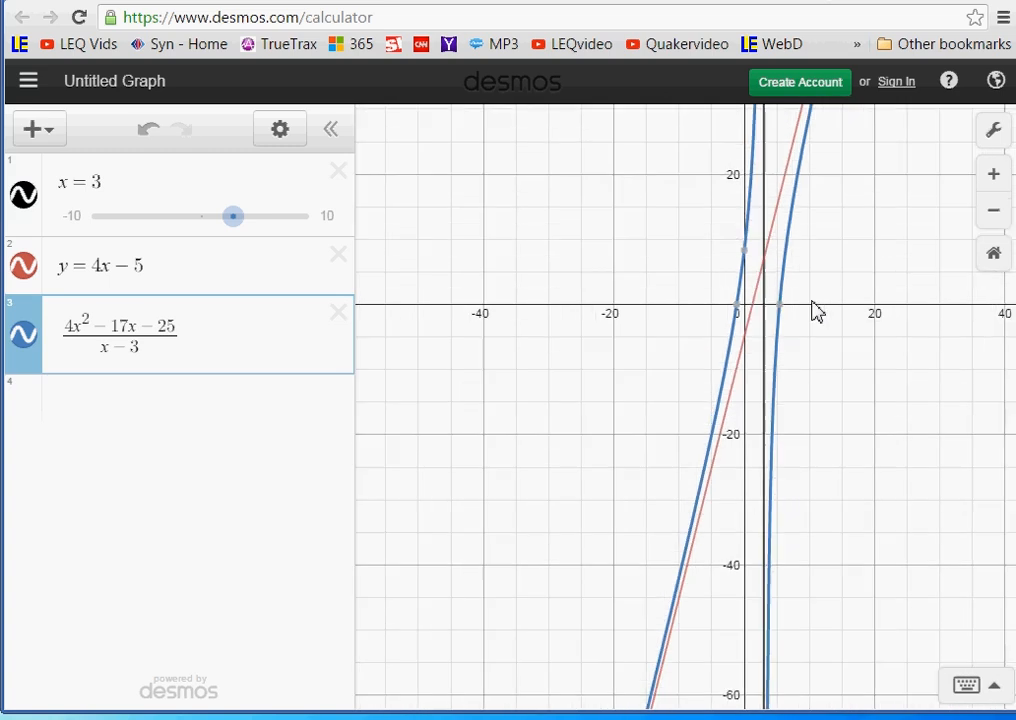
drag(812, 309, 823, 367)
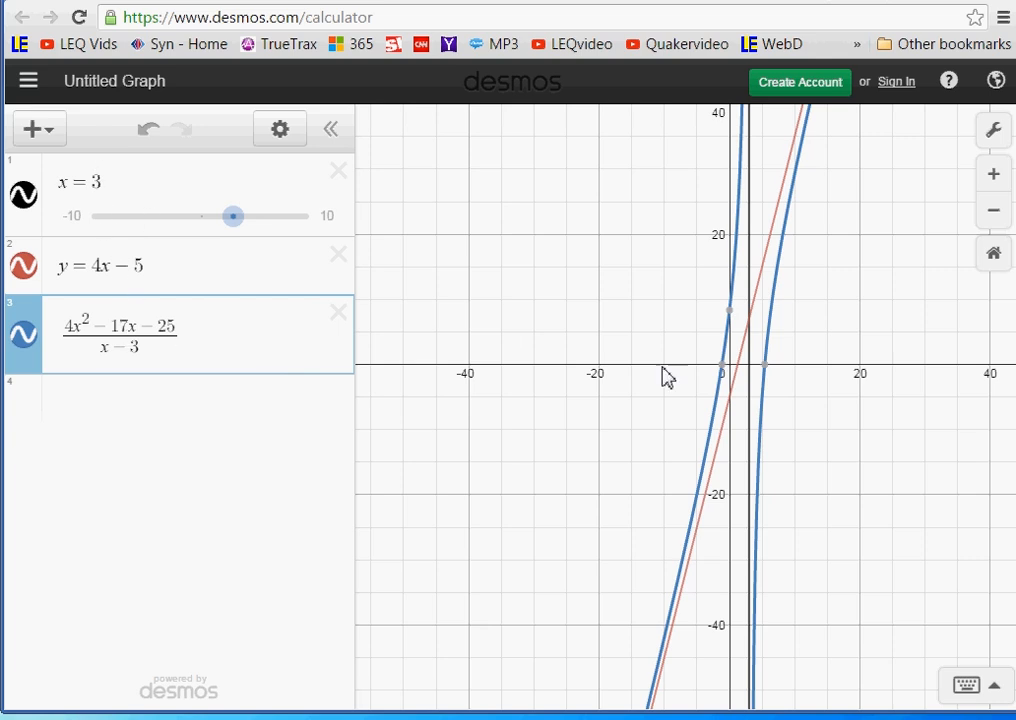
scroll(903, 388, down, 1)
scroll(903, 388, down, 1)
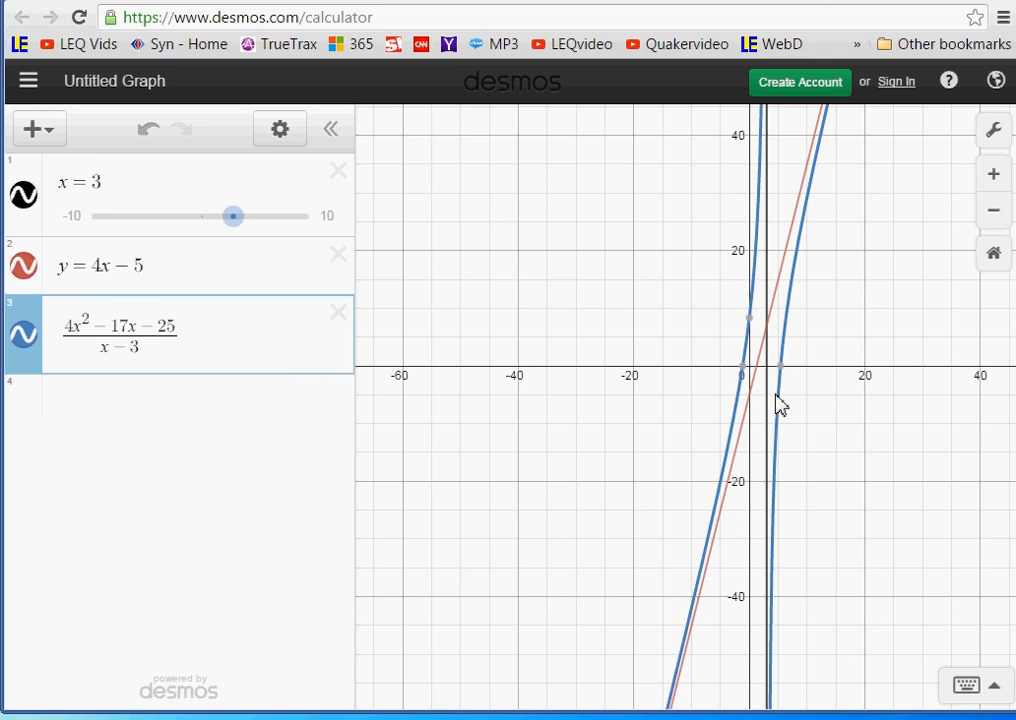